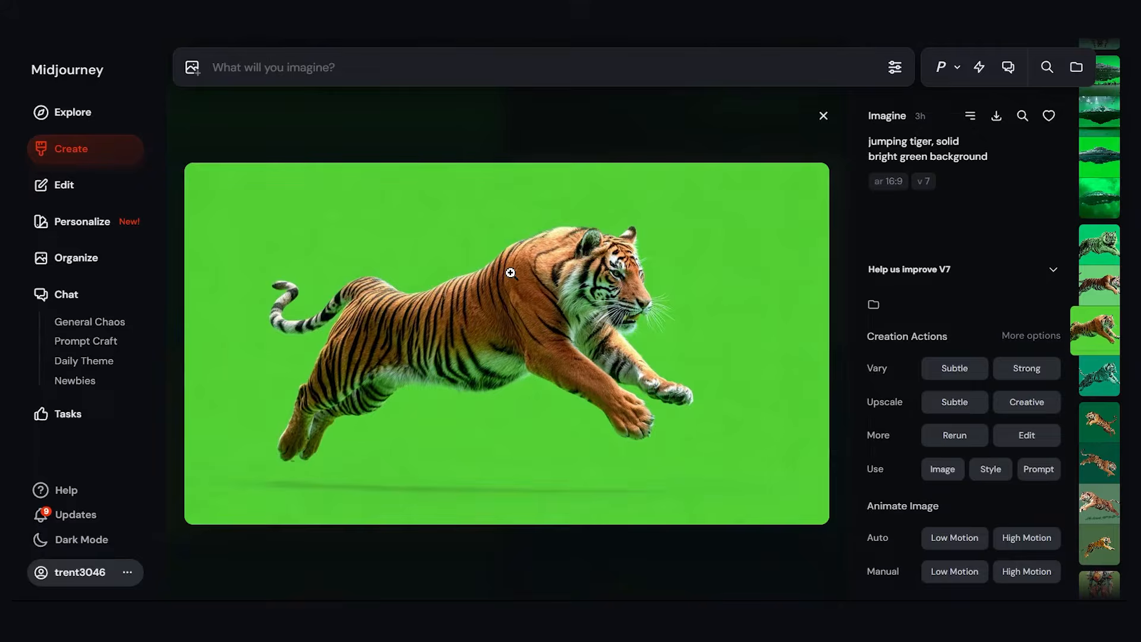
Generate images of an armored ancient-technology warforged war golem in an angular mech-suit design, white background, with --ar 1:2 --v 7
{"action": "key", "text": "Escape"}
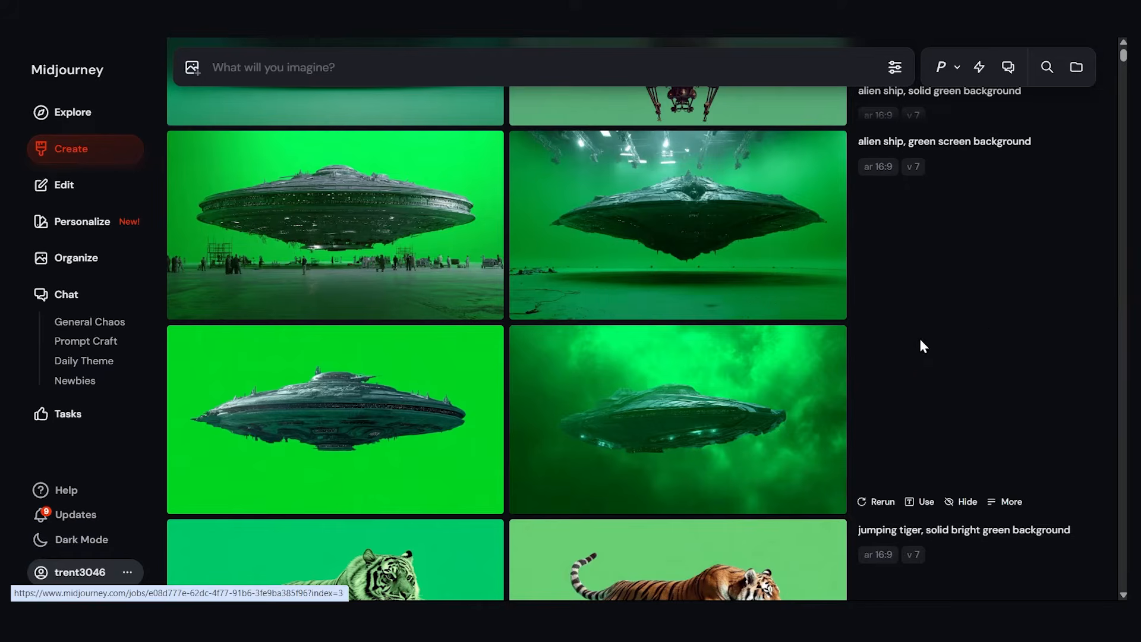
{"action": "scroll", "coordinate": [1007, 336], "scroll_direction": "up", "scroll_amount": 5}
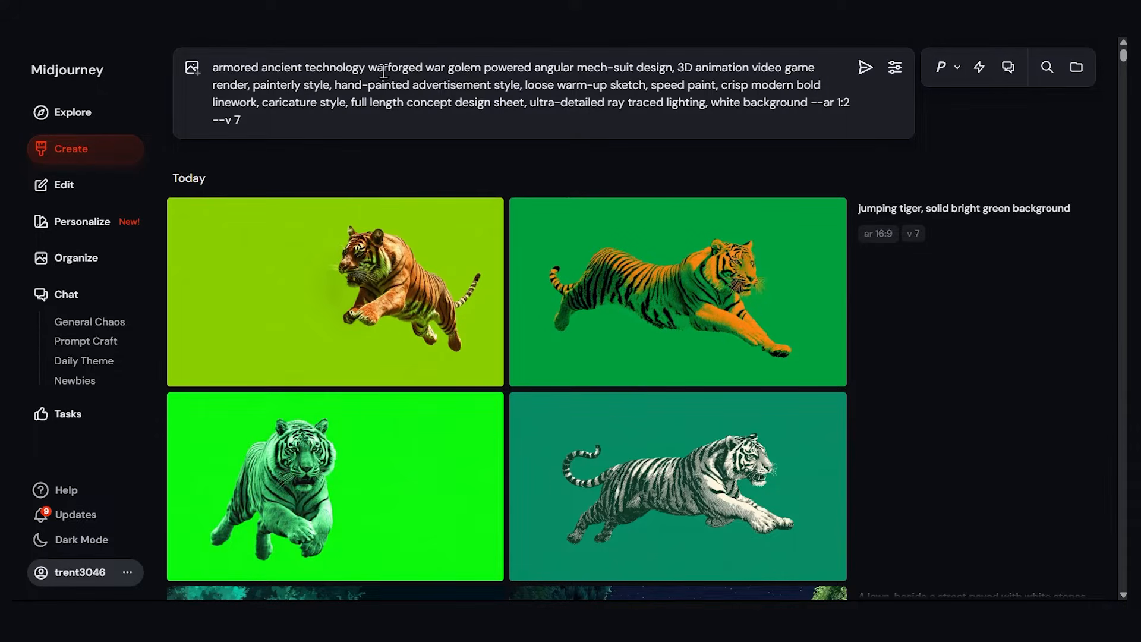
{"action": "left_click_drag", "start_coordinate": [576, 67], "coordinate": [660, 67]}
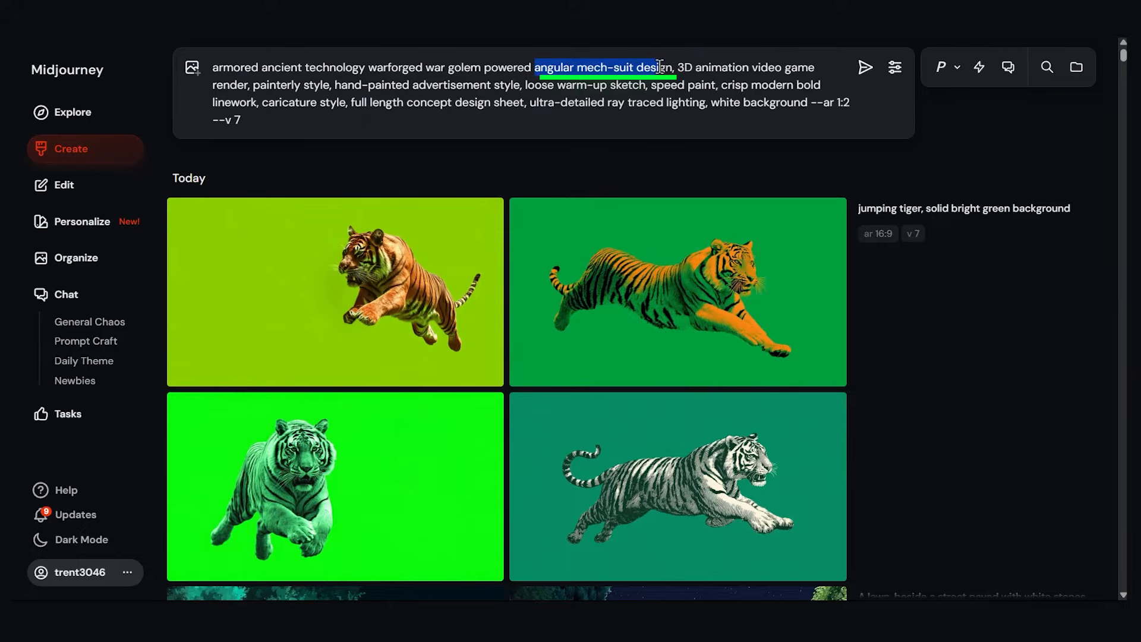
{"action": "left_click_drag", "start_coordinate": [711, 104], "coordinate": [802, 103]}
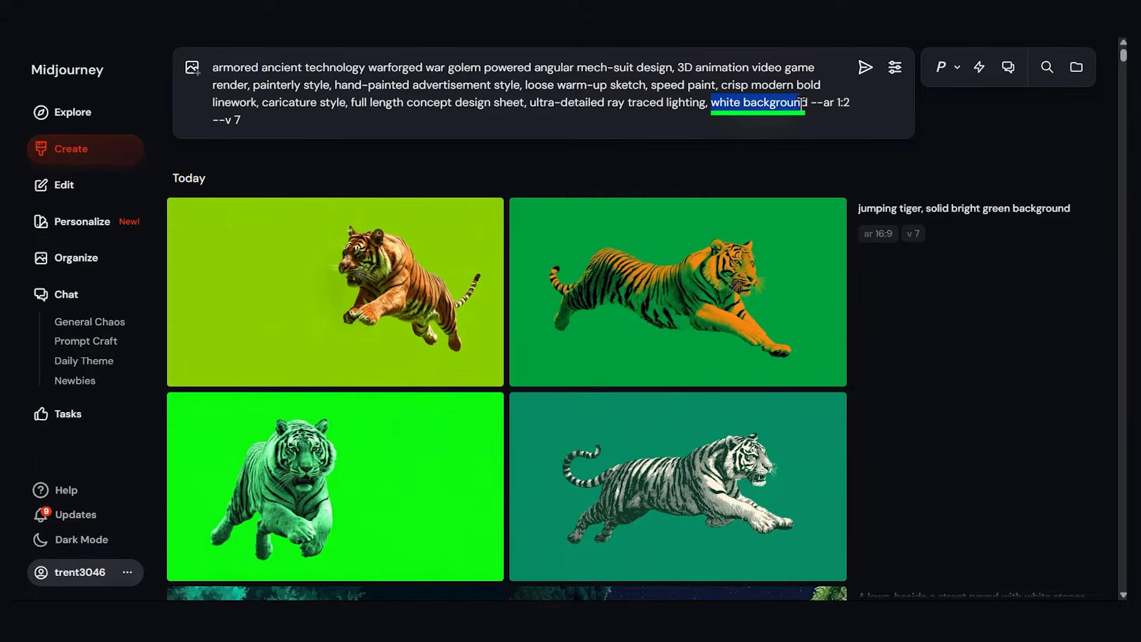
{"action": "left_click", "coordinate": [863, 83]}
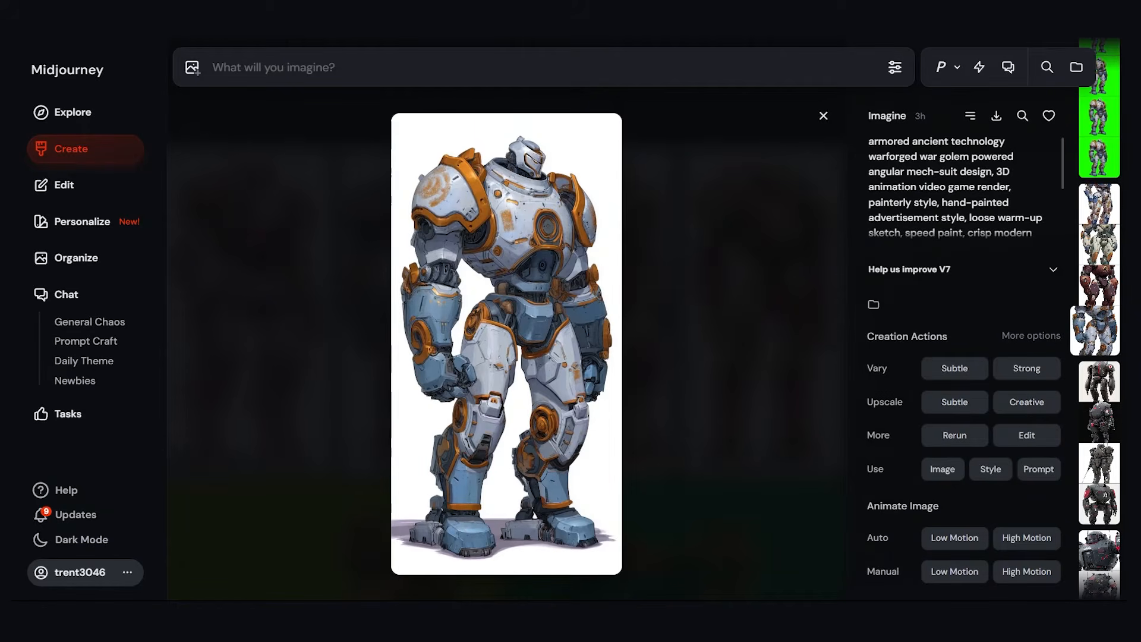
Save the white, blue and orange robot image as Robot.png in the tmp folder
{"action": "right_click", "coordinate": [510, 179]}
{"action": "left_click", "coordinate": [591, 393]}
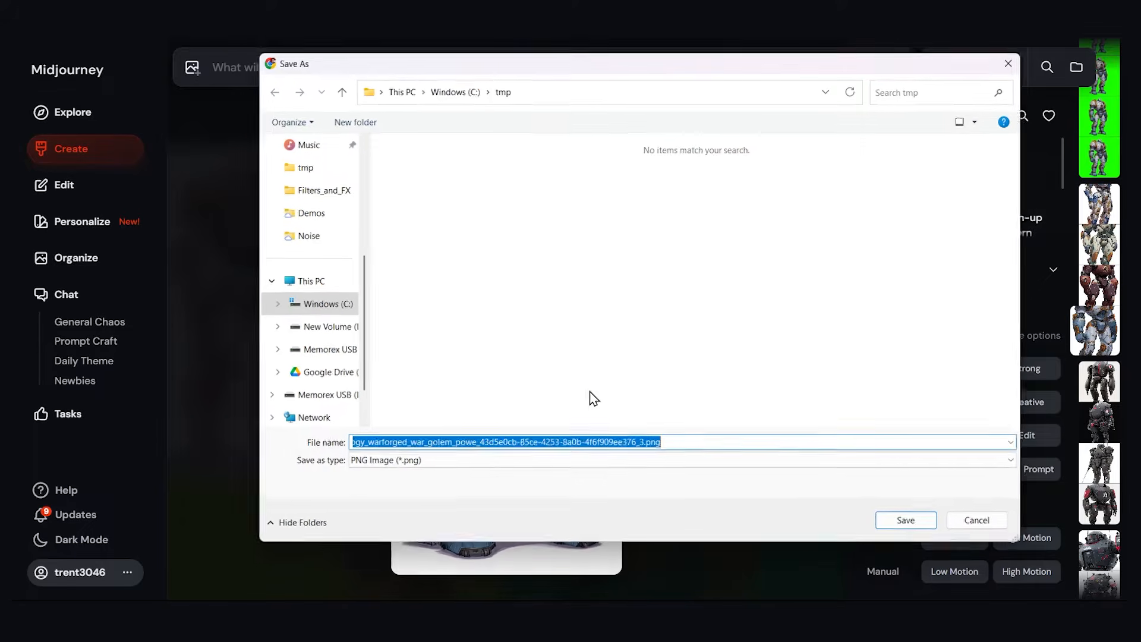
{"action": "type", "text": "Robot"}
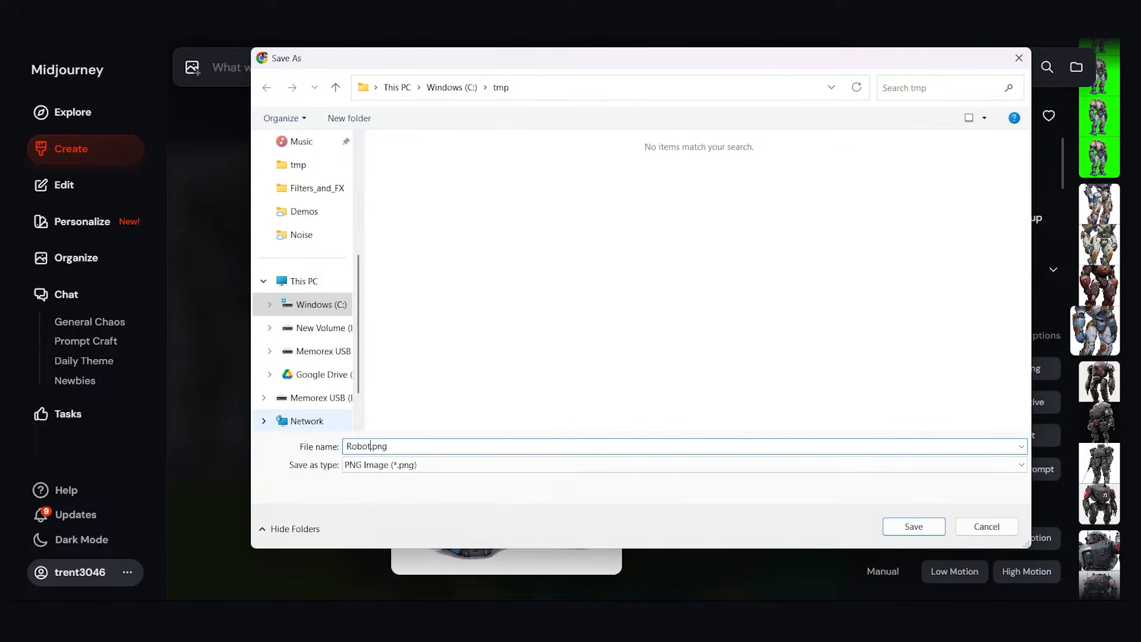
{"action": "key", "text": "Return"}
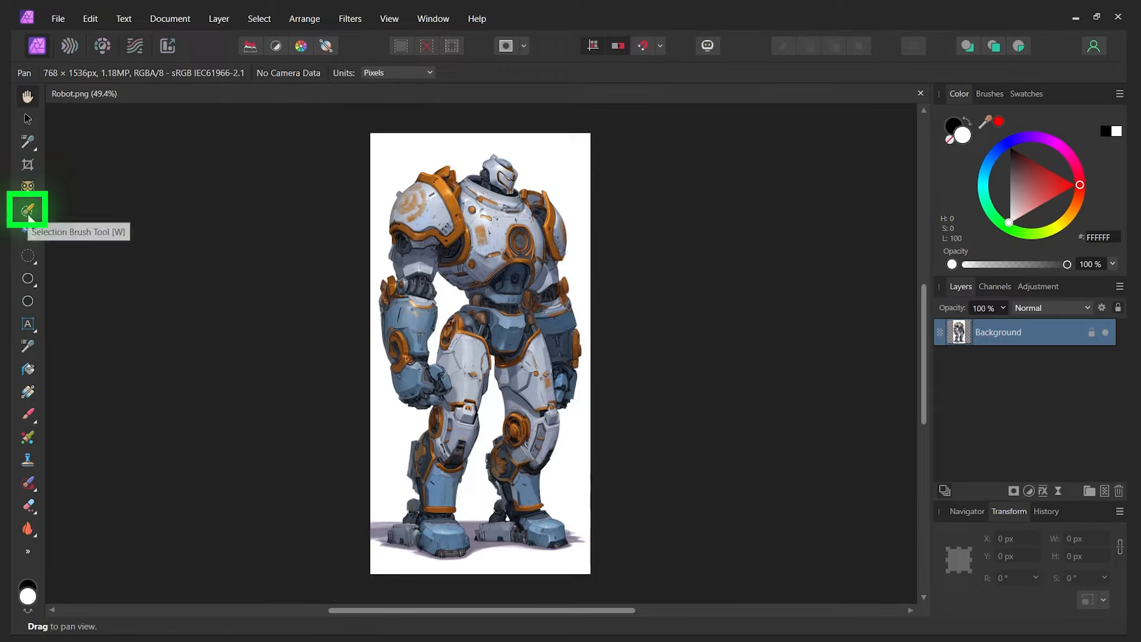
In Affinity Photo, select the robot in Robot.png with the Selection Brush and subtract the stray floor area by the feet
{"action": "left_click", "coordinate": [28, 214]}
{"action": "mouse_move", "coordinate": [493, 190]}
{"action": "left_mouse_down"}
{"action": "mouse_move", "coordinate": [532, 220]}
{"action": "mouse_move", "coordinate": [549, 312]}
{"action": "mouse_move", "coordinate": [498, 339]}
{"action": "mouse_move", "coordinate": [426, 226]}
{"action": "mouse_move", "coordinate": [419, 389]}
{"action": "left_mouse_up"}
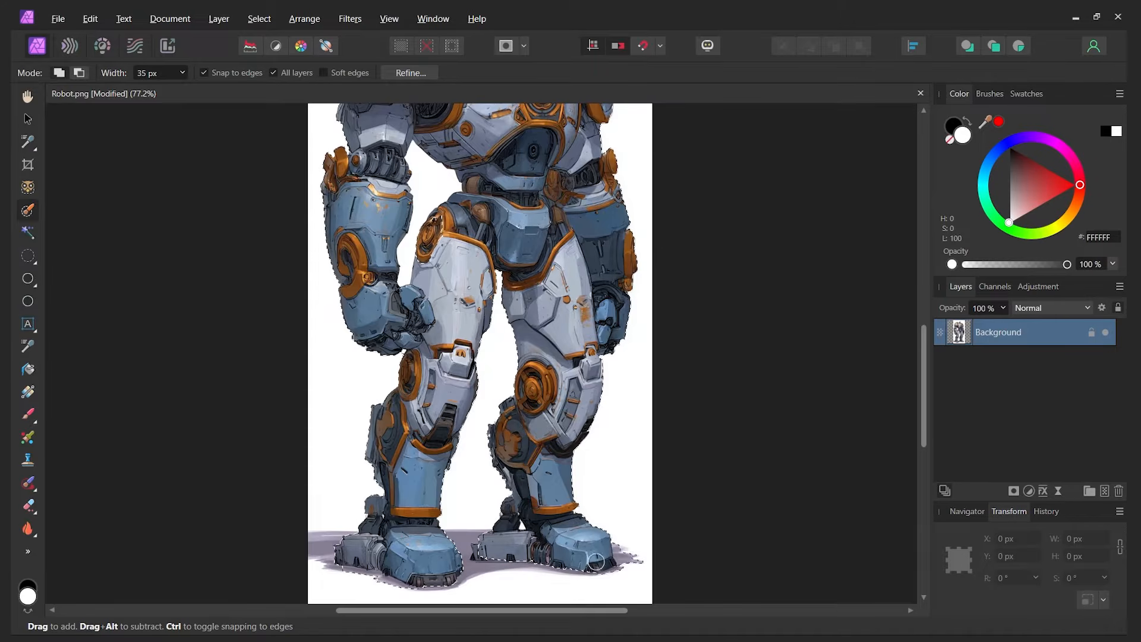
{"action": "left_click_drag", "start_coordinate": [334, 574], "coordinate": [356, 577], "text": "alt"}
{"action": "left_click_drag", "start_coordinate": [434, 188], "coordinate": [519, 382]}
Reduce the selection brush to 16 px, check the selection edges around the robot, and mask out the white background
{"action": "key", "text": "["}
{"action": "key", "text": "["}
{"action": "key", "text": "["}
{"action": "key", "text": "["}
{"action": "key", "text": "["}
{"action": "key", "text": "["}
{"action": "key", "text": "["}
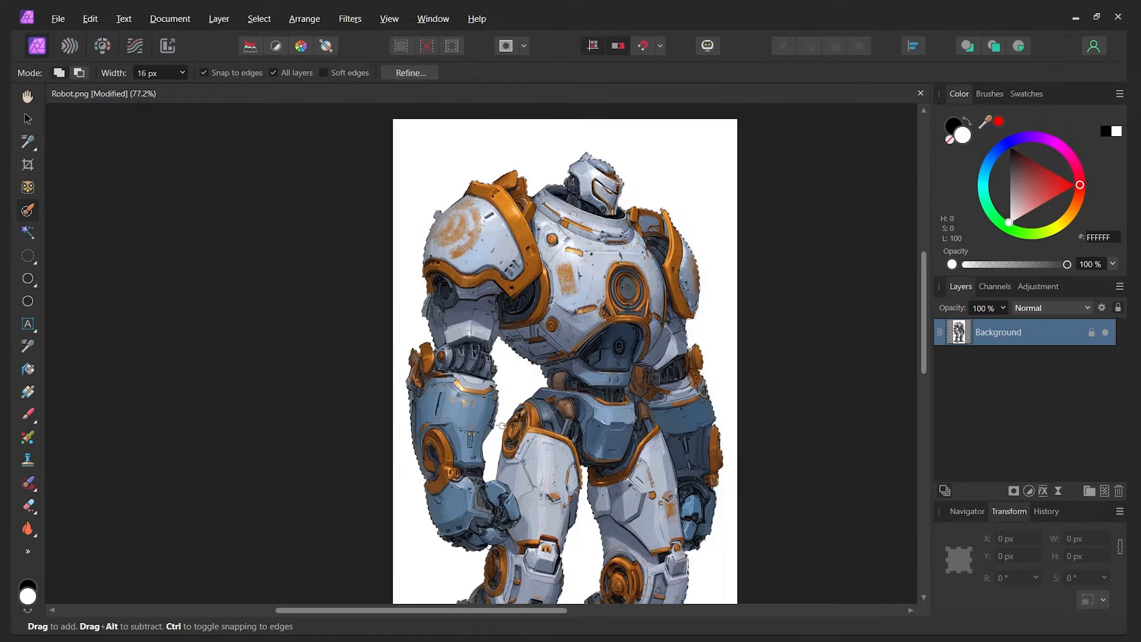
{"action": "scroll", "coordinate": [579, 393], "scroll_direction": "down", "scroll_amount": 4}
{"action": "scroll", "coordinate": [585, 393], "scroll_direction": "up", "scroll_amount": 6}
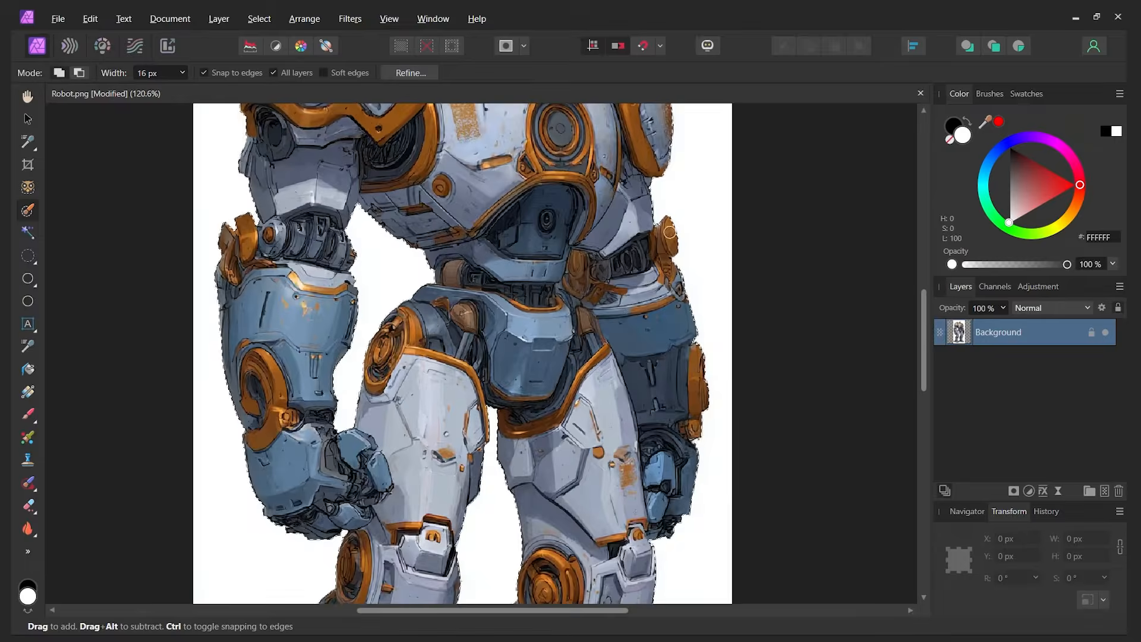
{"action": "scroll", "coordinate": [584, 393], "scroll_direction": "down", "scroll_amount": 4}
{"action": "scroll", "coordinate": [584, 393], "scroll_direction": "down", "scroll_amount": 1}
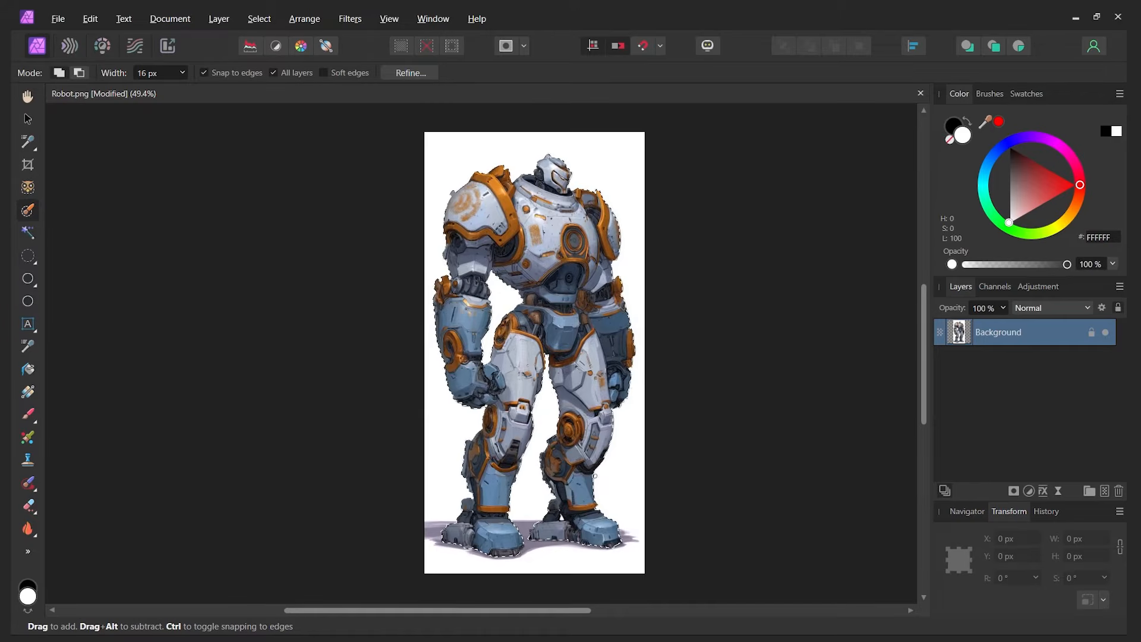
{"action": "left_click", "coordinate": [1014, 494]}
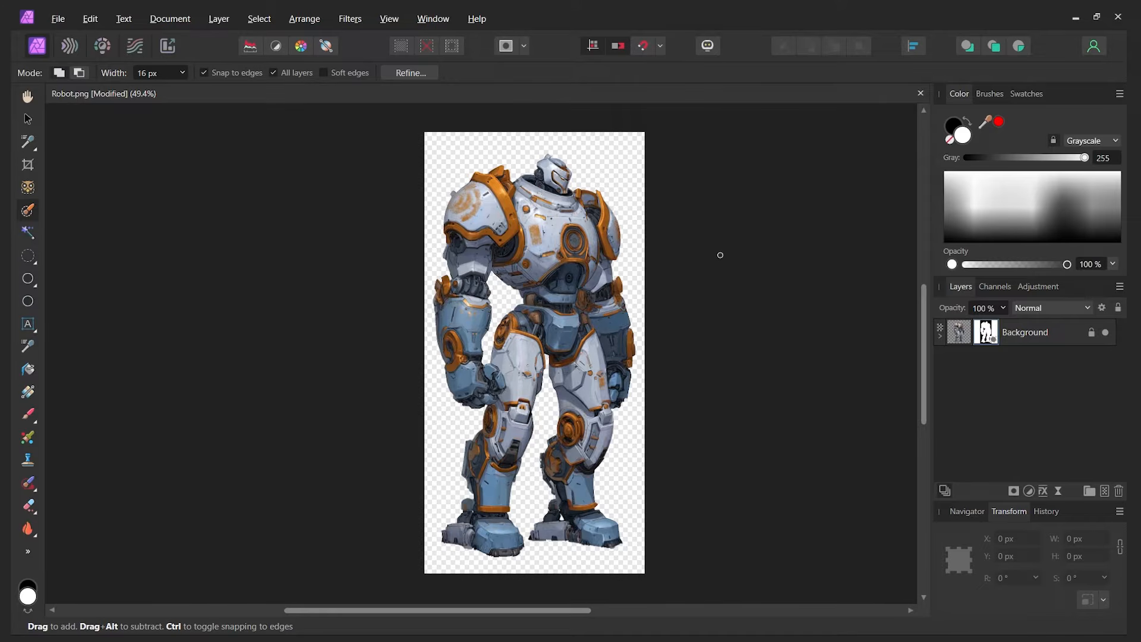
Expand the canvas around the robot to about 2403 × 1799 px with the Crop tool
{"action": "left_click", "coordinate": [27, 164]}
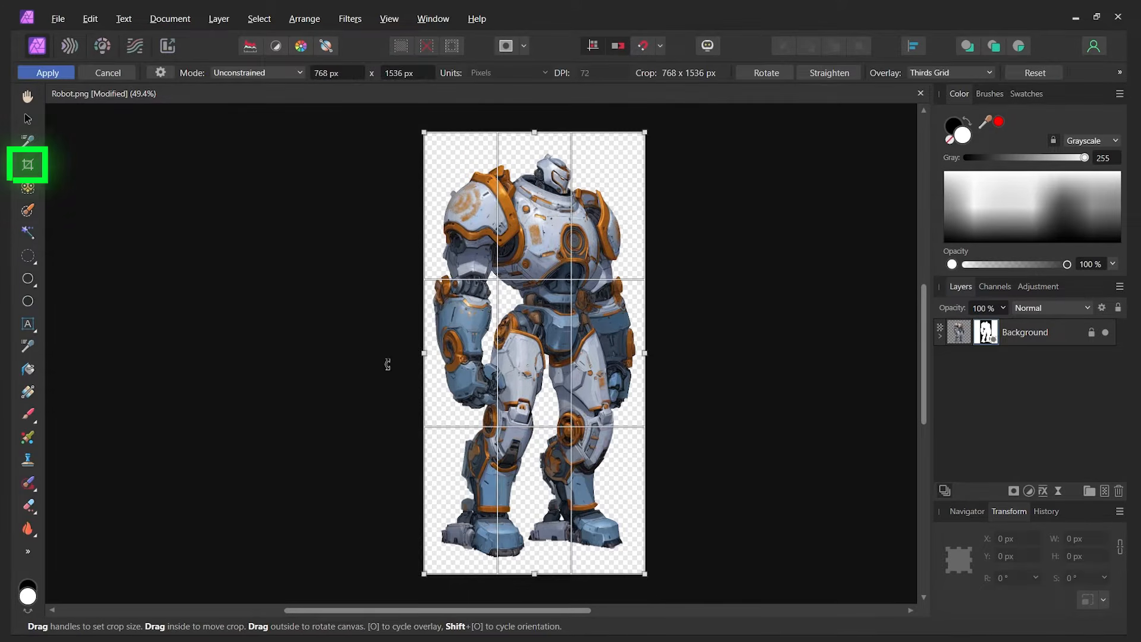
{"action": "left_click_drag", "start_coordinate": [422, 355], "coordinate": [236, 353]}
{"action": "left_click_drag", "start_coordinate": [646, 353], "coordinate": [851, 377]}
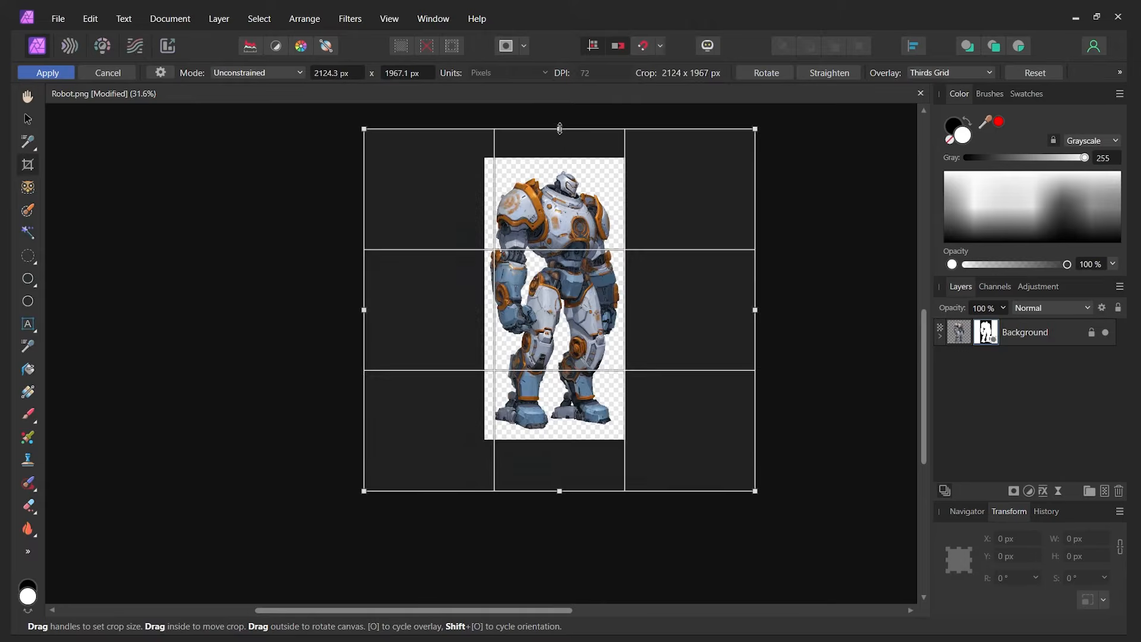
{"action": "left_click_drag", "start_coordinate": [560, 127], "coordinate": [560, 113]}
{"action": "left_click_drag", "start_coordinate": [363, 303], "coordinate": [336, 303]}
{"action": "left_click_drag", "start_coordinate": [560, 491], "coordinate": [560, 471]}
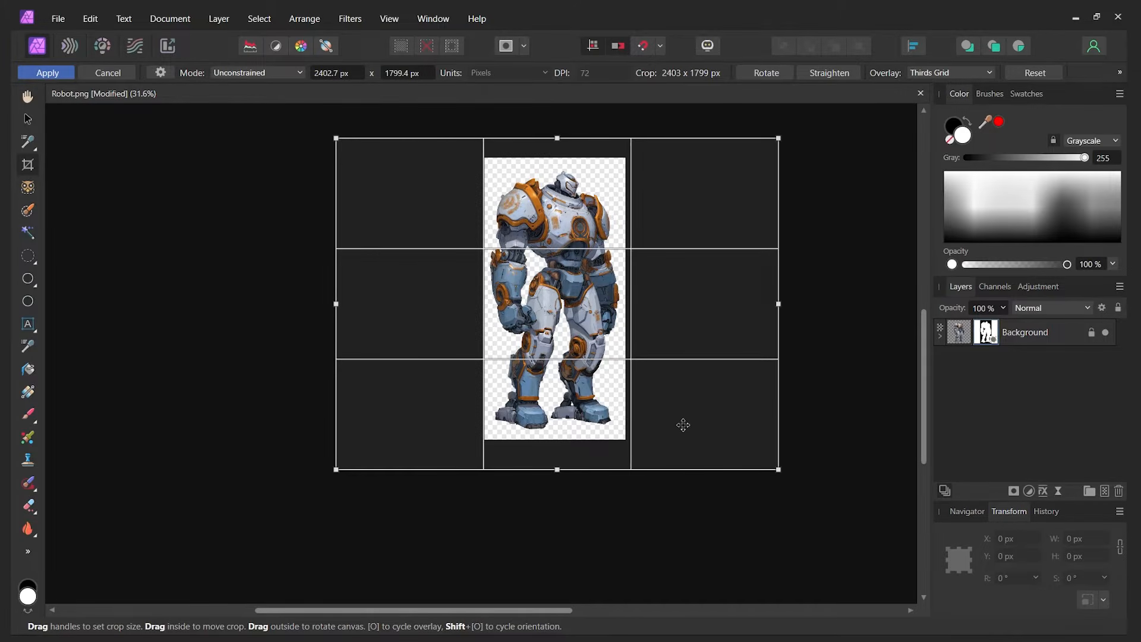
{"action": "key", "text": "Return"}
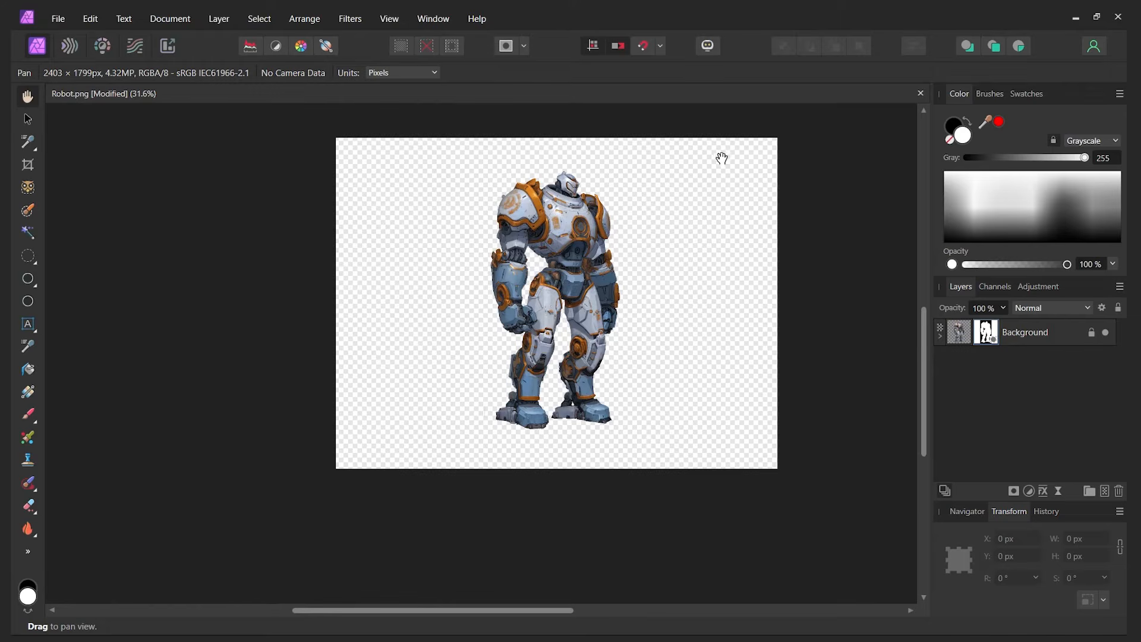
Add a solid bright green fill layer and place it beneath the robot layer
{"action": "left_click", "coordinate": [219, 19]}
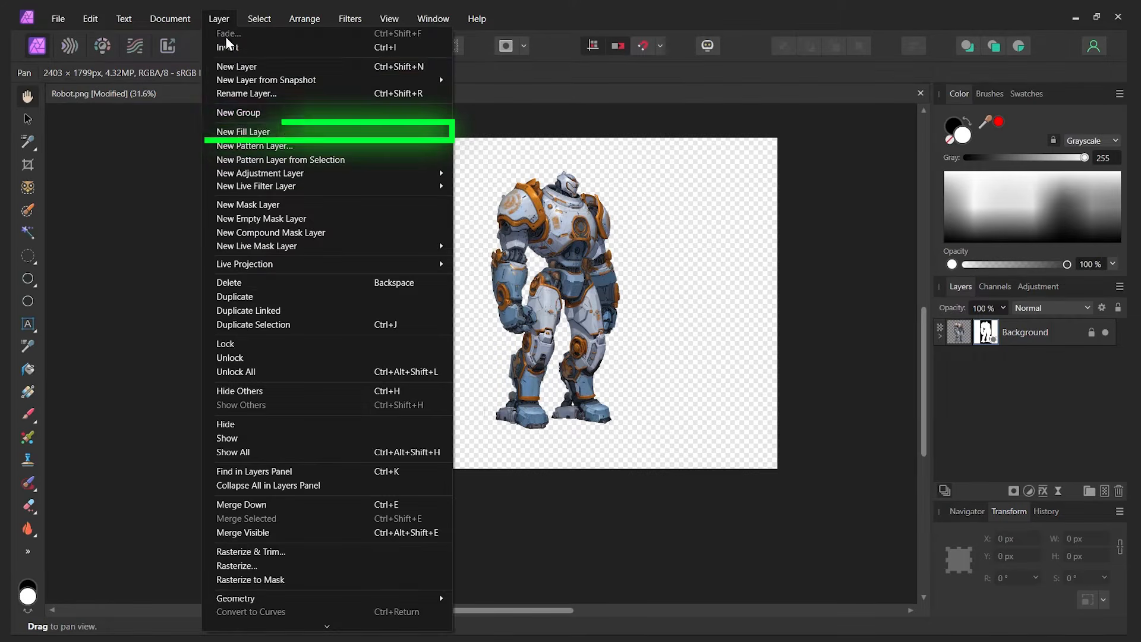
{"action": "left_click", "coordinate": [267, 127]}
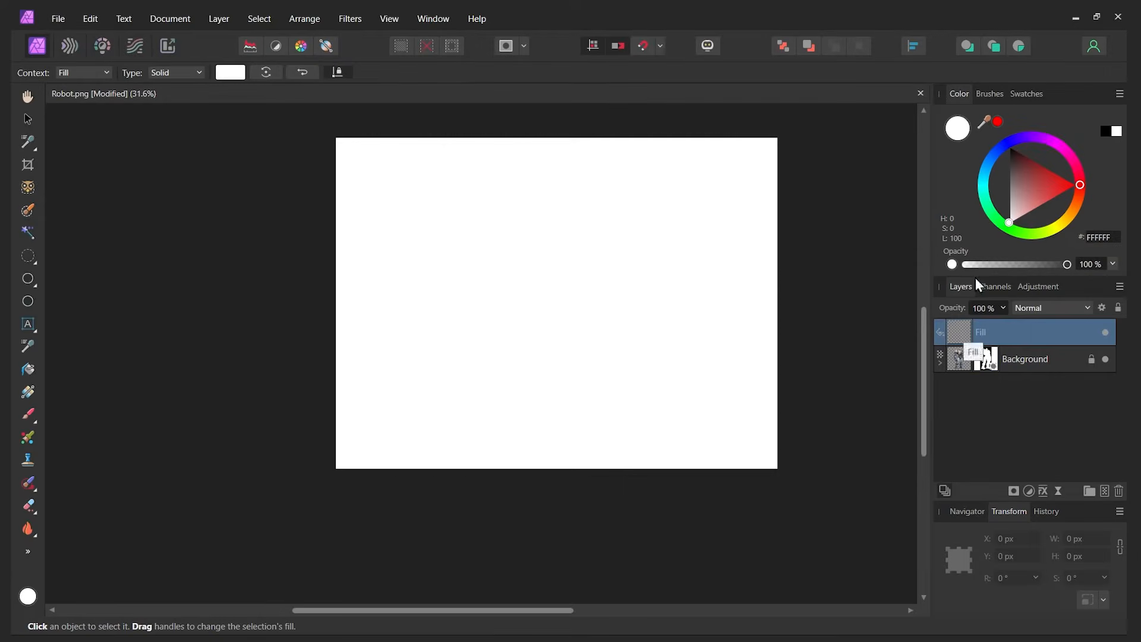
{"action": "left_click_drag", "start_coordinate": [996, 216], "coordinate": [1005, 227]}
{"action": "left_click_drag", "start_coordinate": [958, 332], "coordinate": [958, 376]}
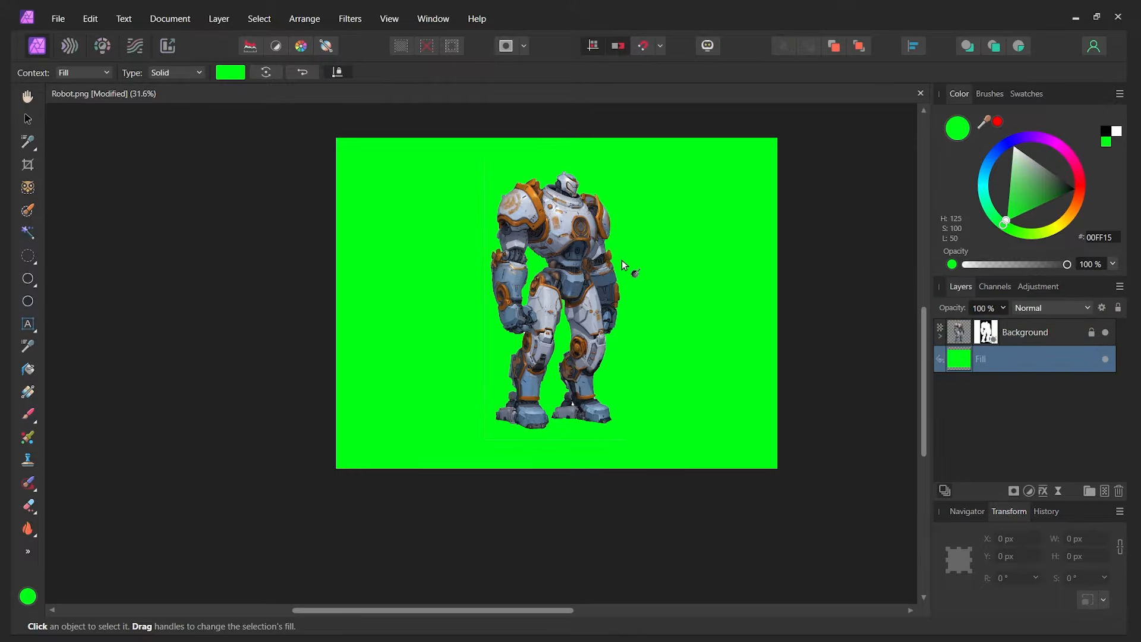
{"action": "scroll", "coordinate": [622, 259], "scroll_direction": "up", "scroll_amount": 2}
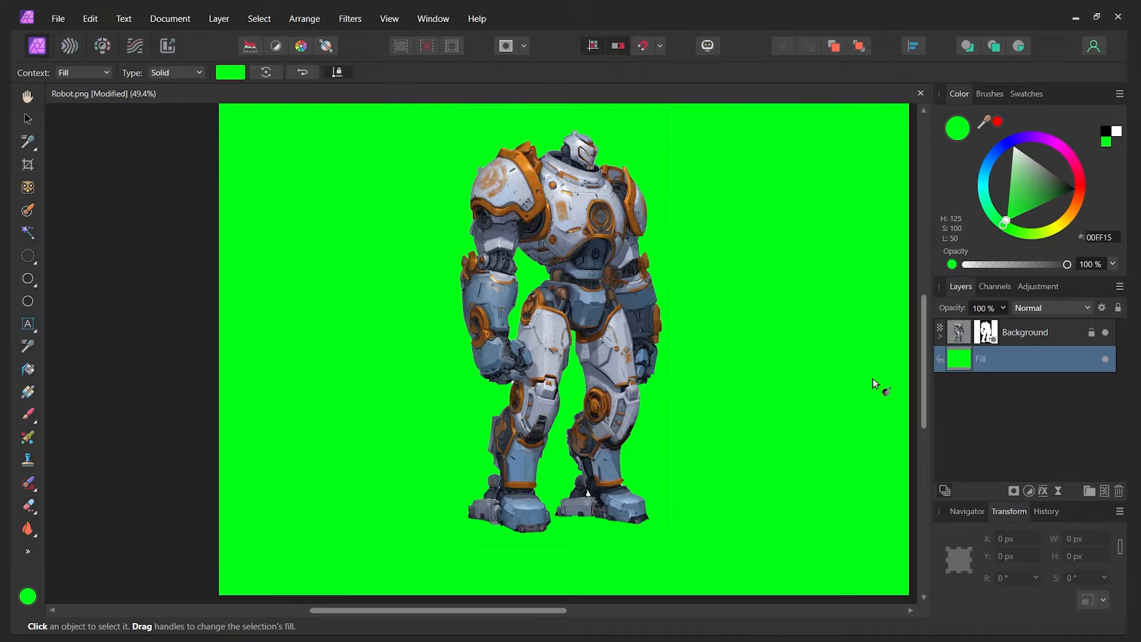
{"action": "left_click_drag", "start_coordinate": [1053, 139], "coordinate": [1066, 156]}
{"action": "left_click_drag", "start_coordinate": [1075, 200], "coordinate": [1006, 229]}
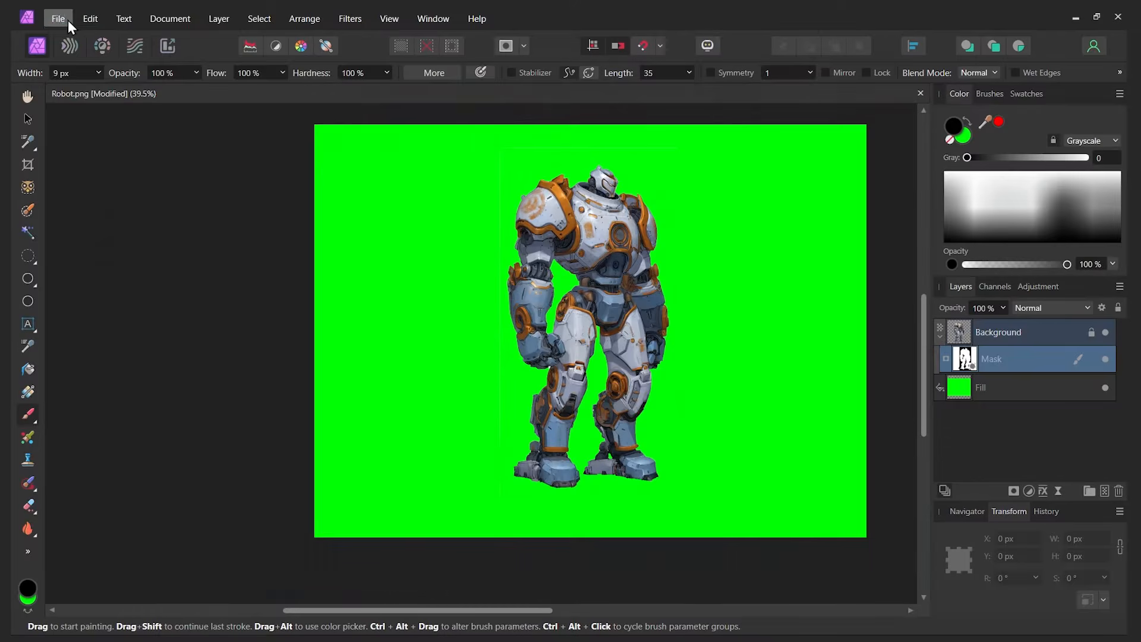
Export the whole document as a PNG named Robot_Green.png in the tmp folder
{"action": "left_click", "coordinate": [59, 18]}
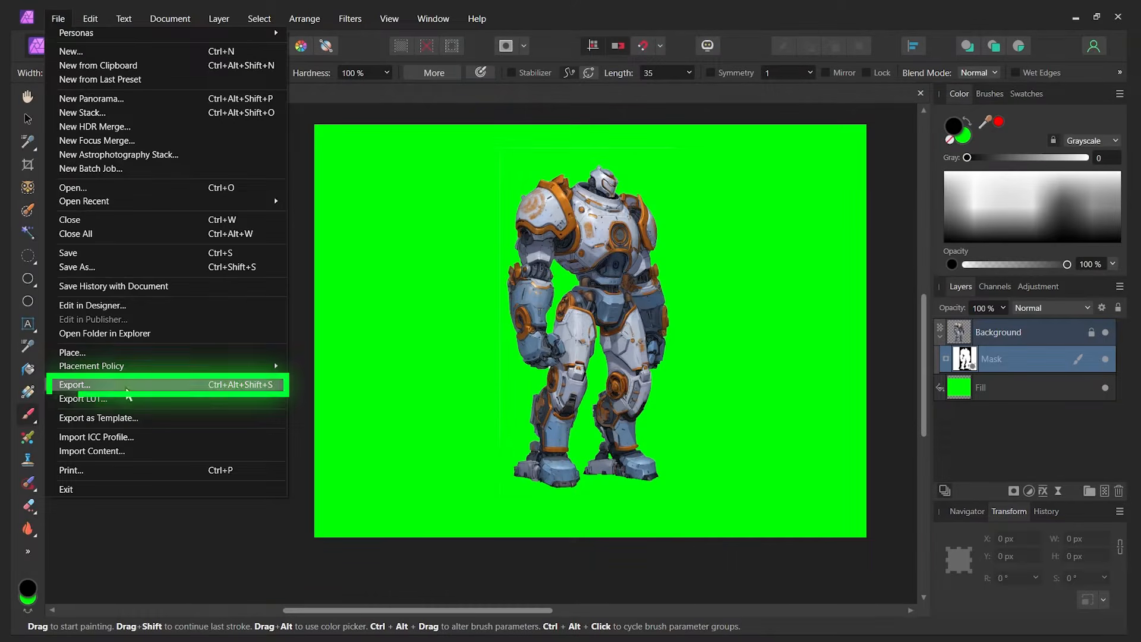
{"action": "left_click", "coordinate": [124, 385]}
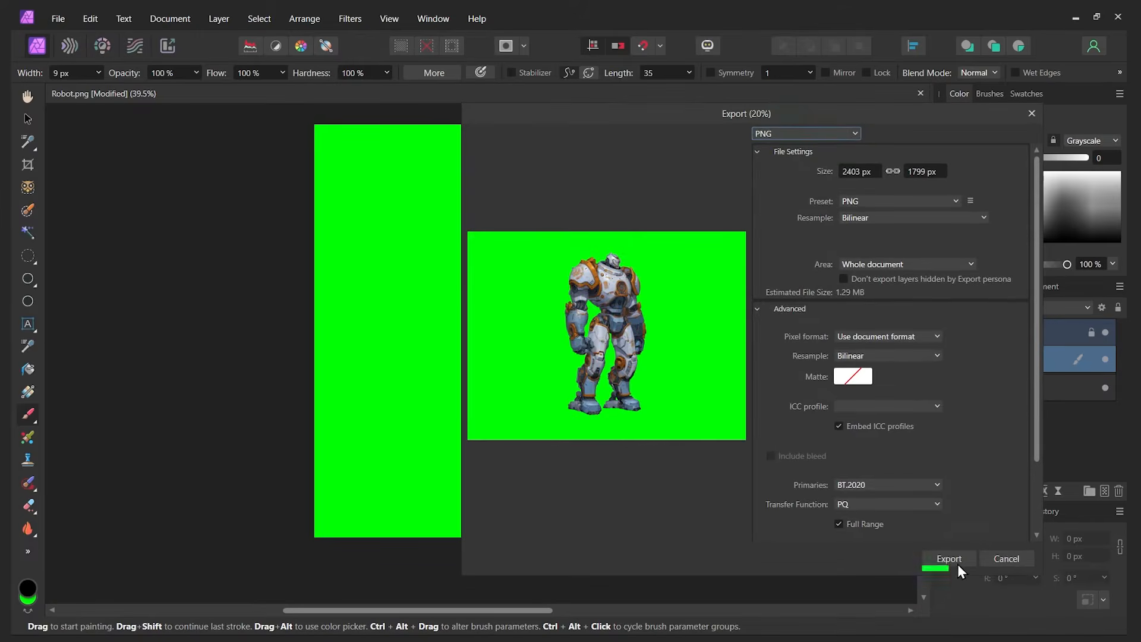
{"action": "left_click", "coordinate": [958, 559]}
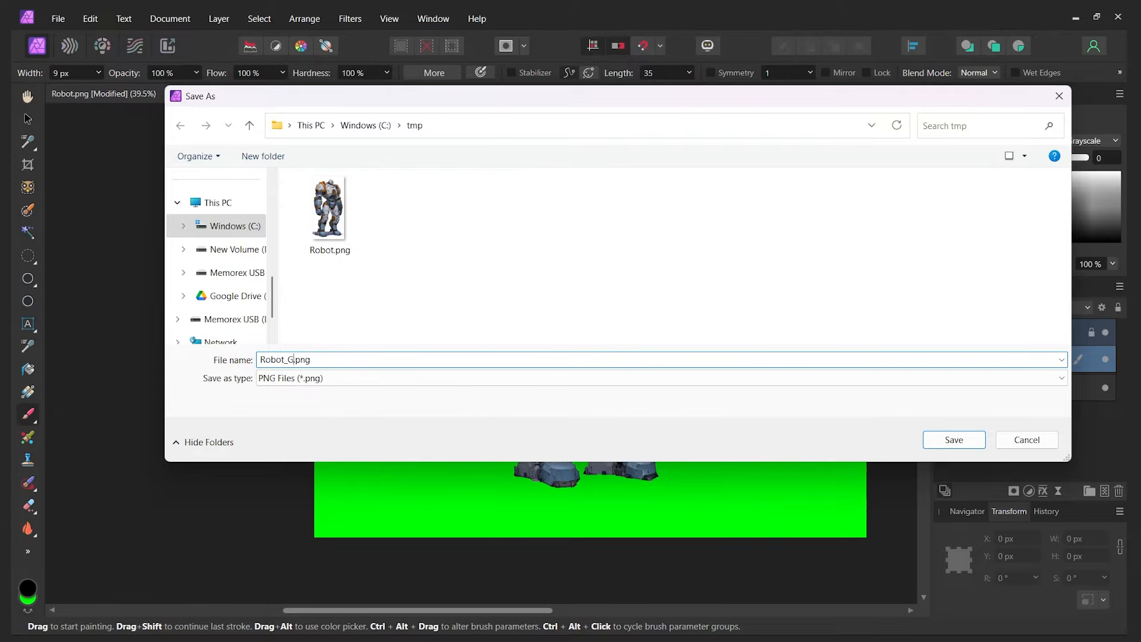
{"action": "key", "text": "Return"}
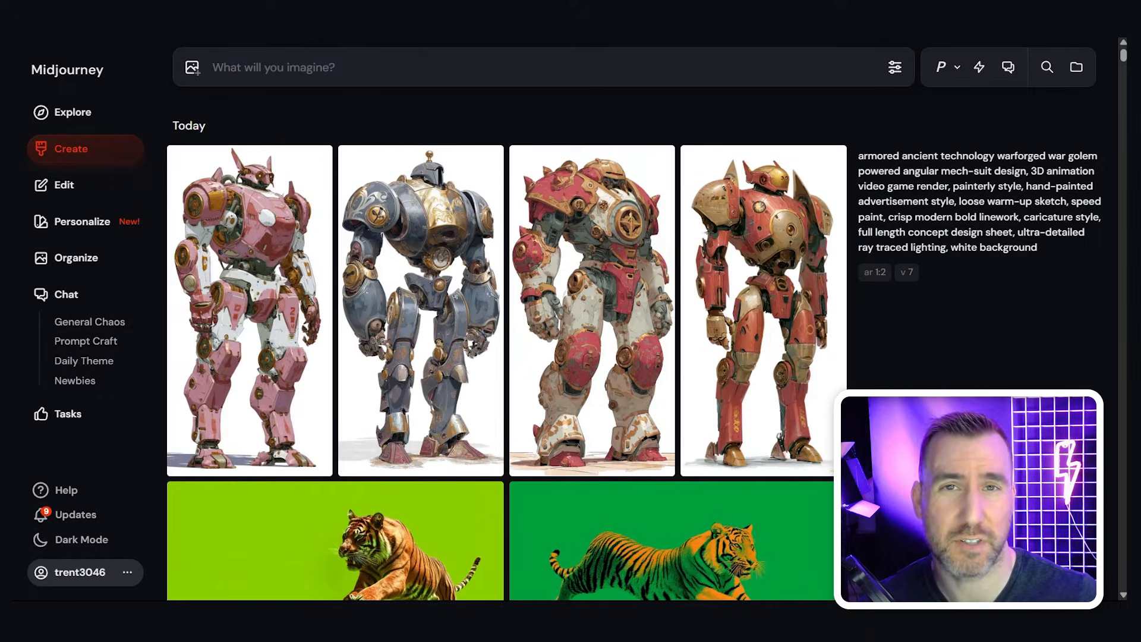
{"action": "left_click", "coordinate": [897, 69]}
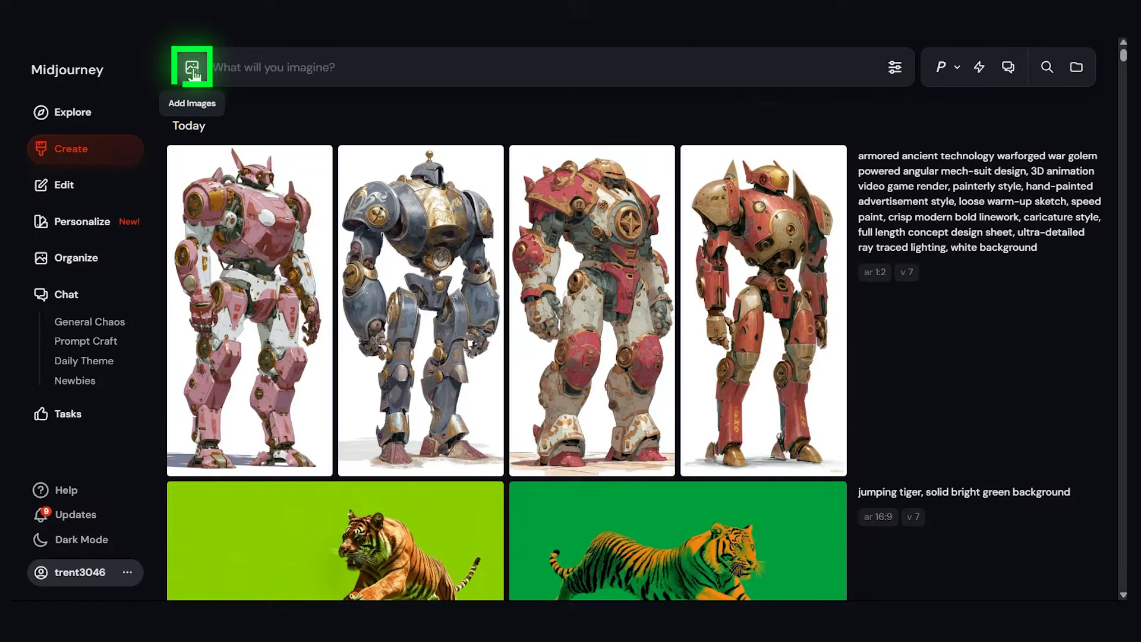
{"action": "left_click", "coordinate": [194, 73]}
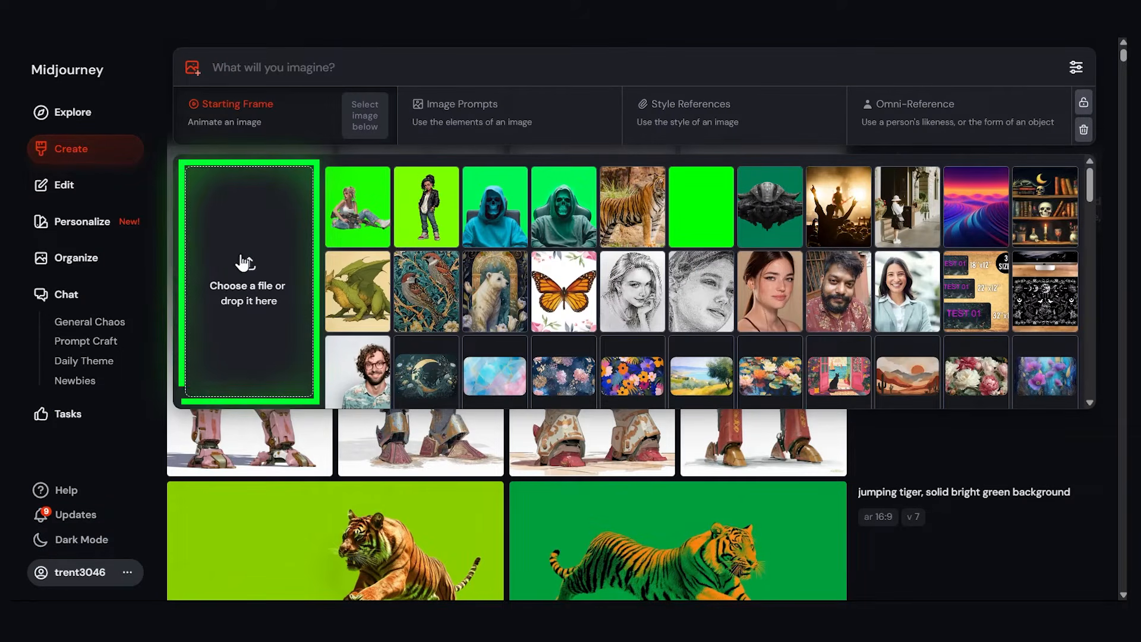
{"action": "left_click", "coordinate": [198, 71]}
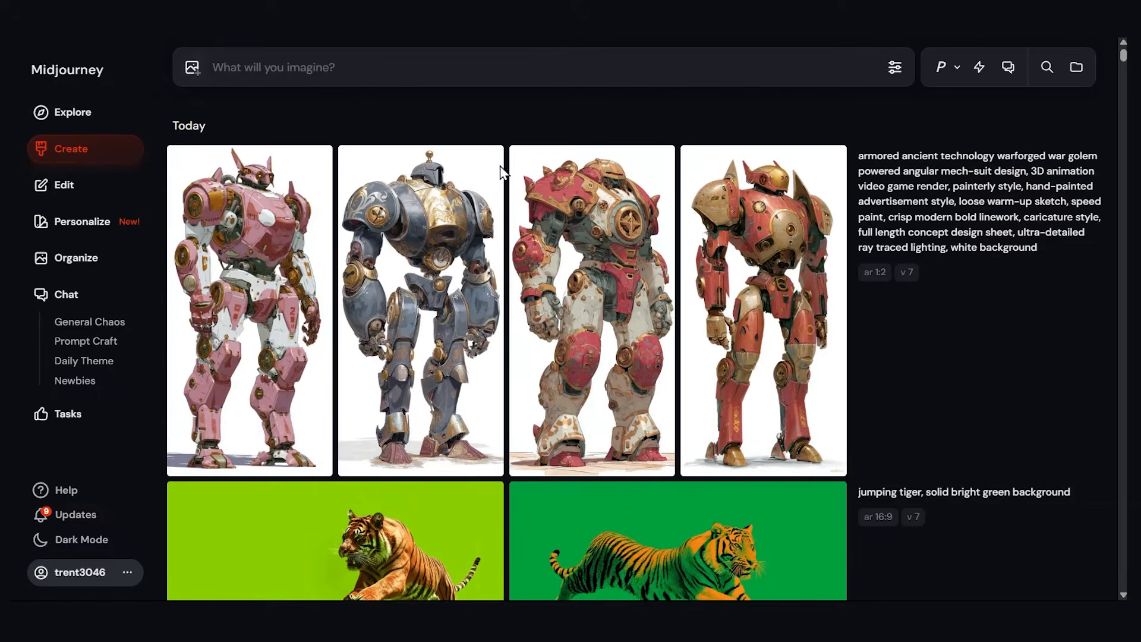
Add Robot_Green.png from the tmp folder to the Midjourney prompt as the video's starting frame
{"action": "left_click_drag", "start_coordinate": [1124, 297], "coordinate": [921, 149]}
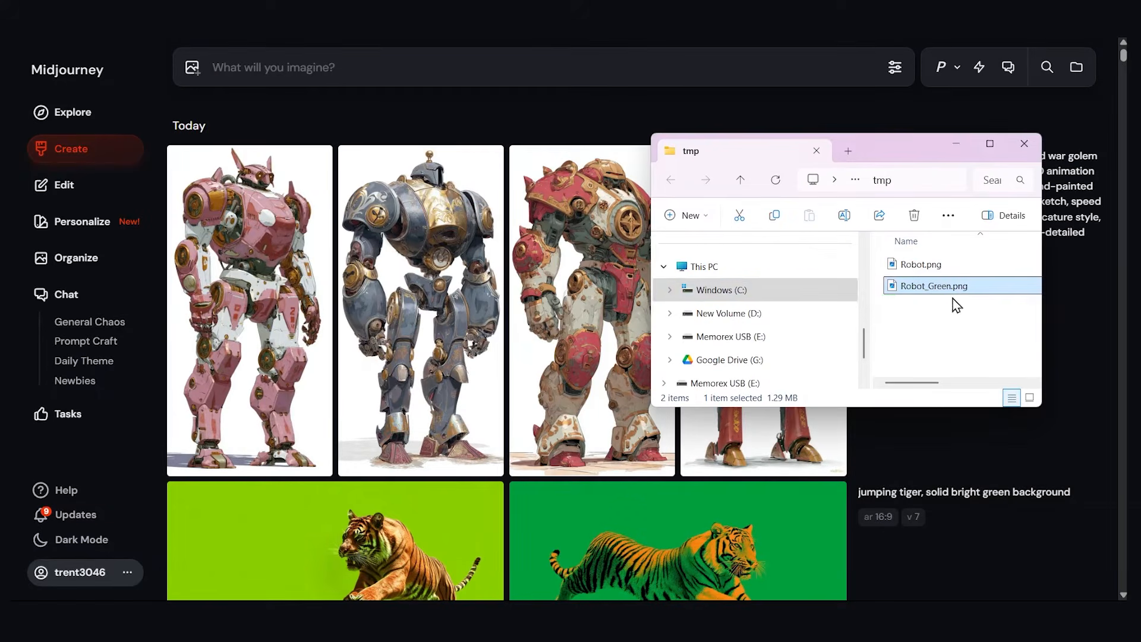
{"action": "left_click_drag", "start_coordinate": [941, 292], "coordinate": [267, 83]}
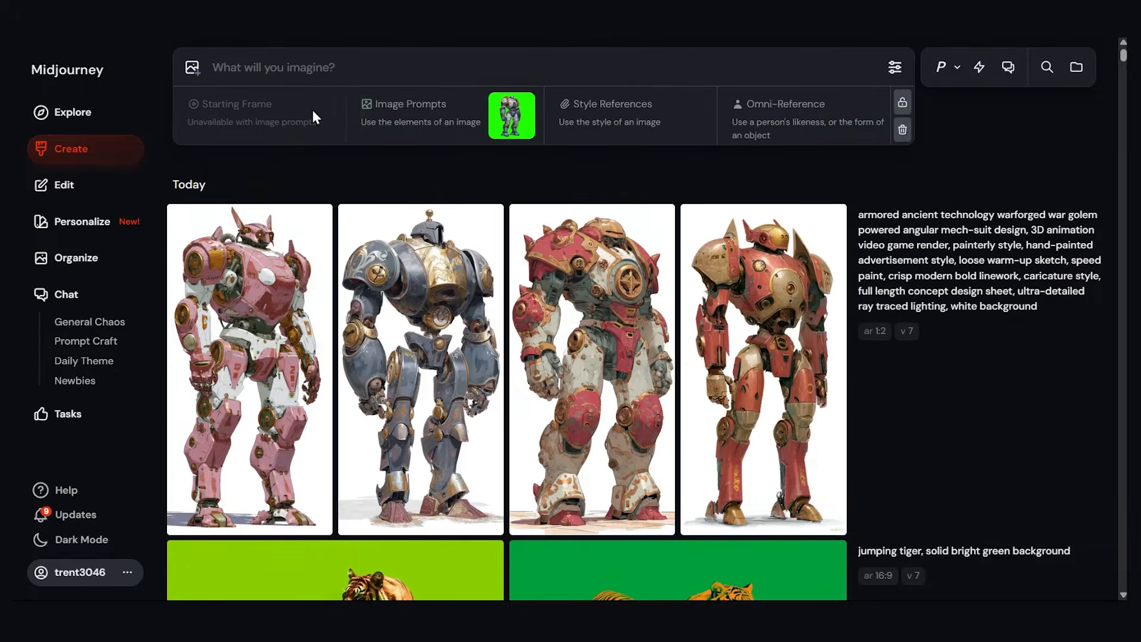
{"action": "left_click_drag", "start_coordinate": [486, 136], "coordinate": [266, 115]}
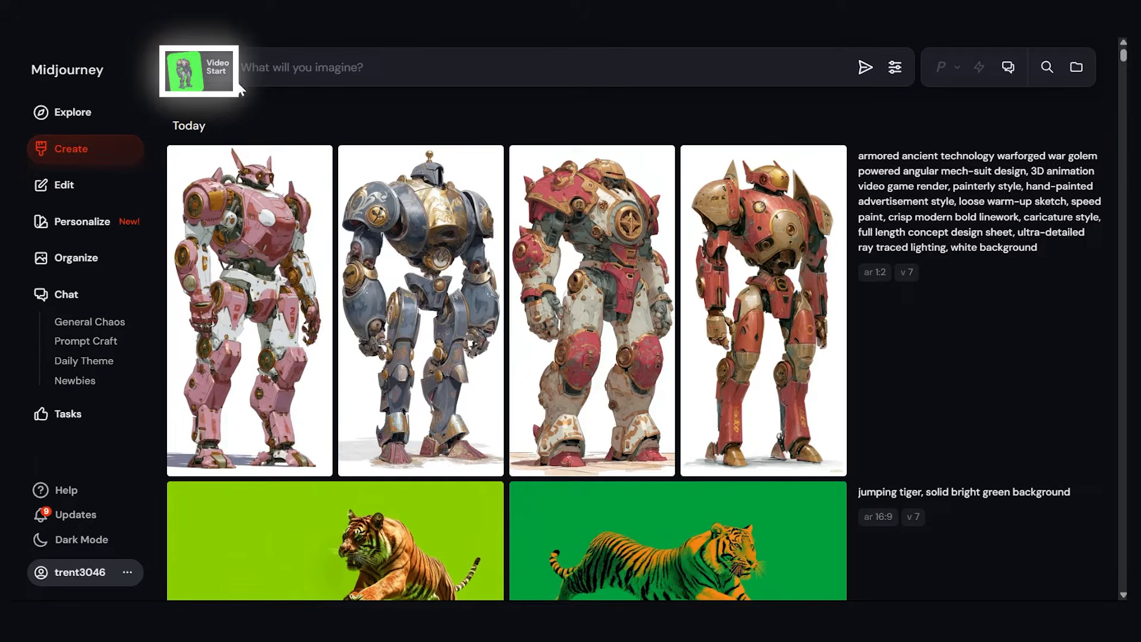
Enter the prompt "a robot walking, swinging his fists and flexing", check the video options, and generate the video
{"action": "type", "text": "a robot walking, swinging his fists and flexing"}
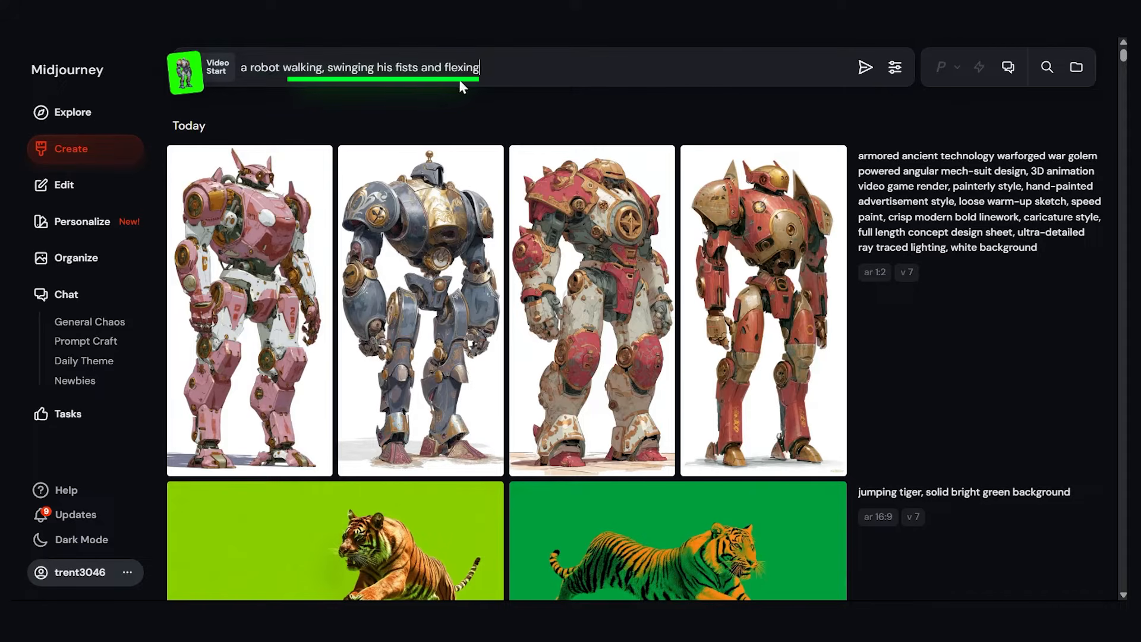
{"action": "left_click", "coordinate": [895, 73]}
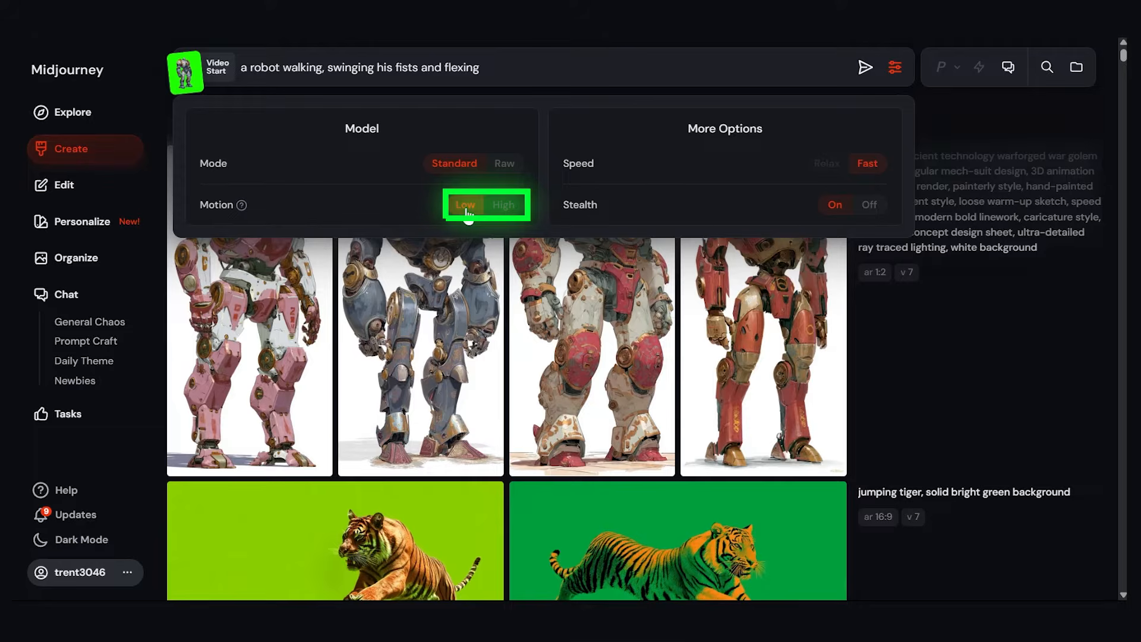
{"action": "left_click", "coordinate": [865, 67]}
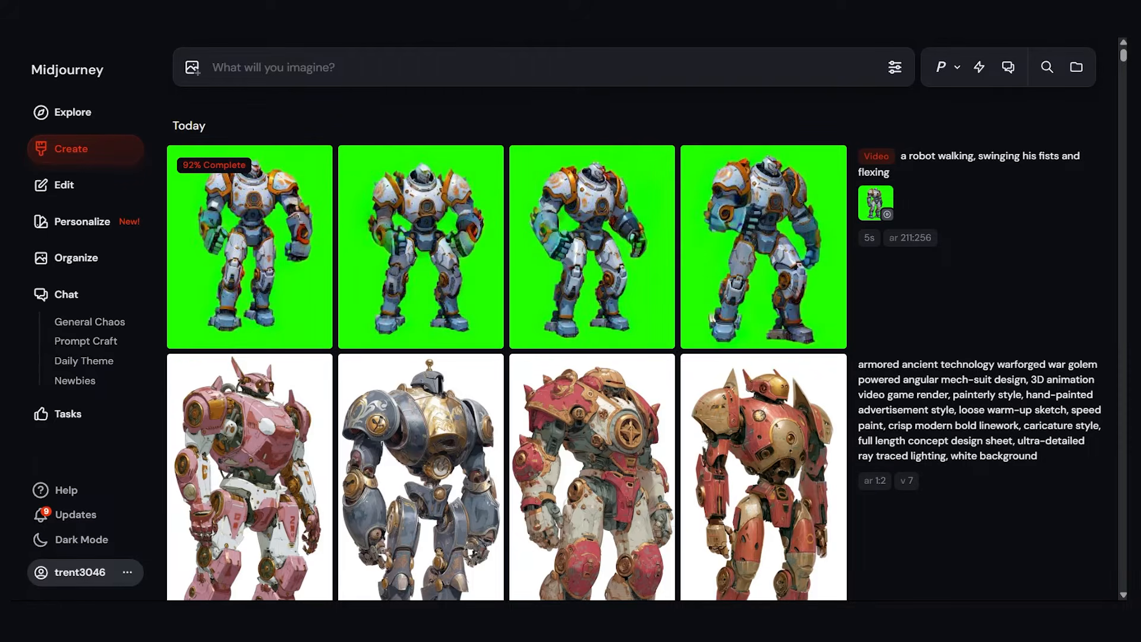
Open the second generated robot video and download the raw video as Robot_Video.mp4 in the tmp folder
{"action": "mouse_move", "coordinate": [820, 305]}
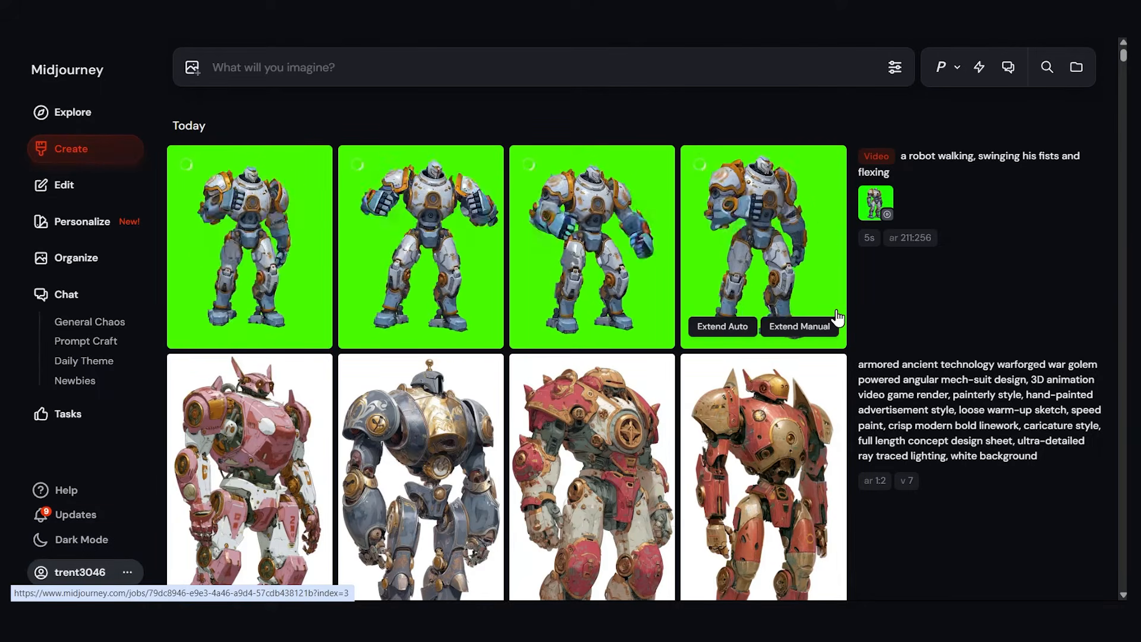
{"action": "mouse_move", "coordinate": [452, 285]}
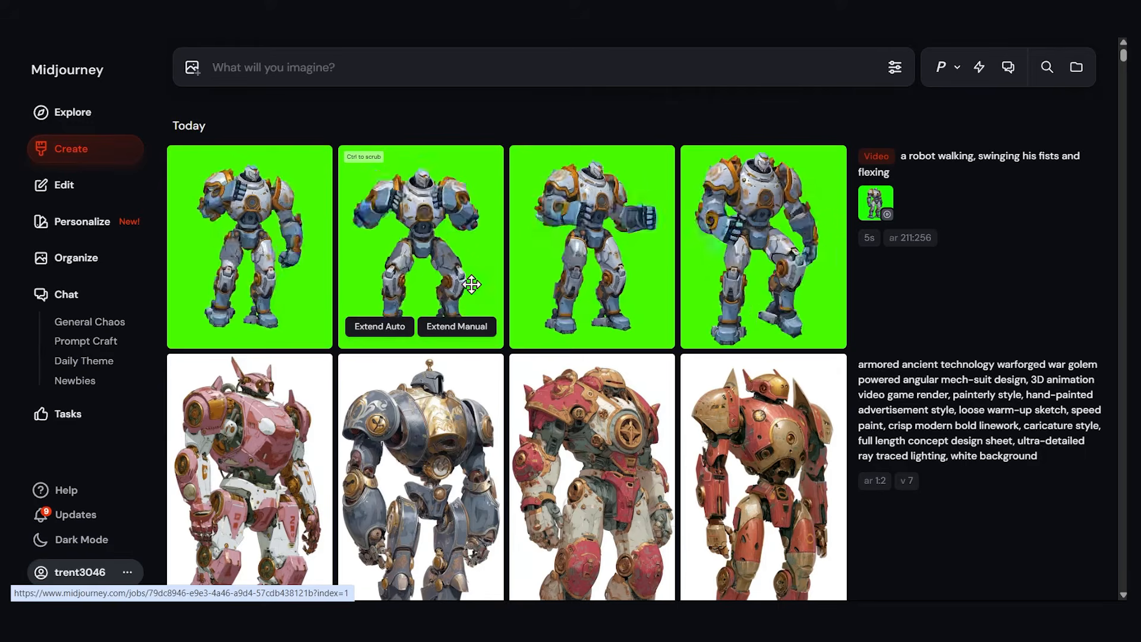
{"action": "left_click", "coordinate": [438, 285]}
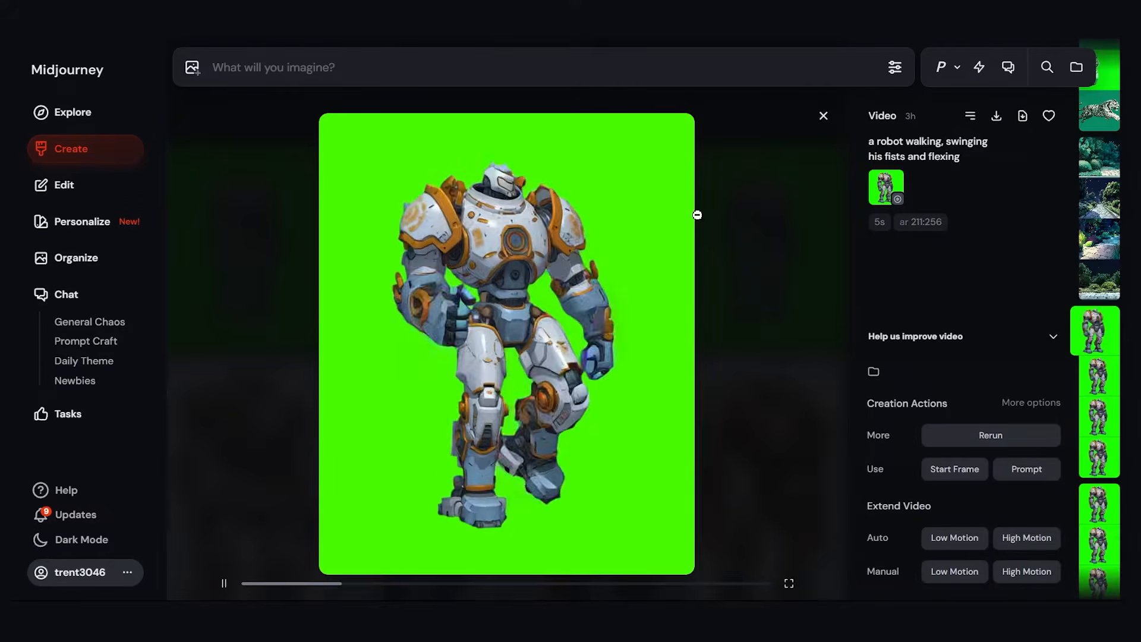
{"action": "right_click", "coordinate": [513, 215]}
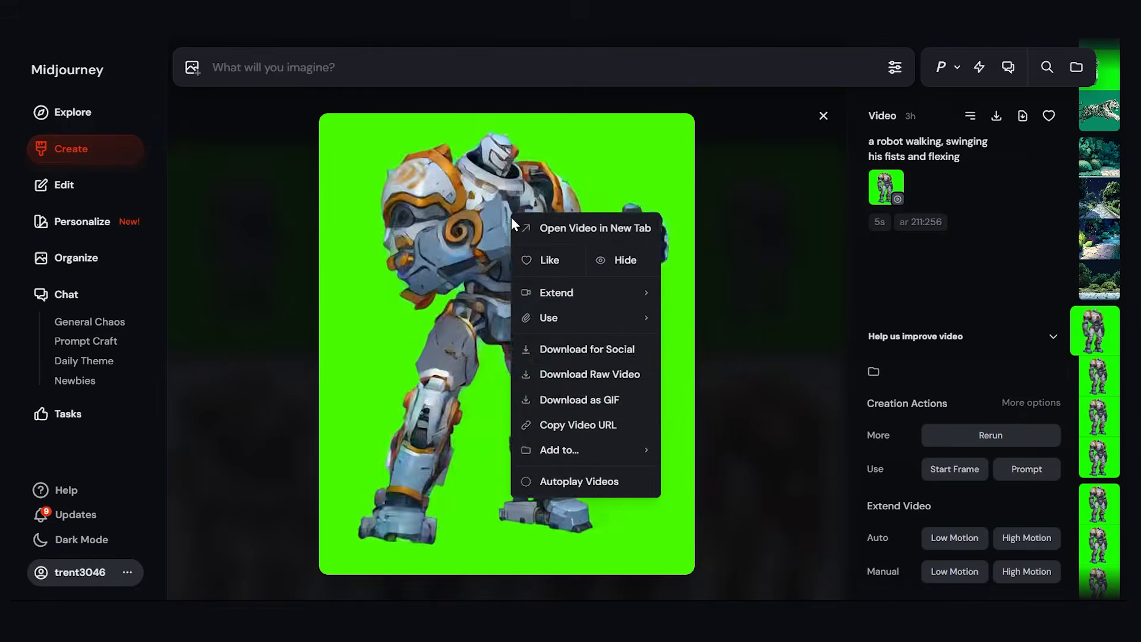
{"action": "left_click", "coordinate": [604, 376]}
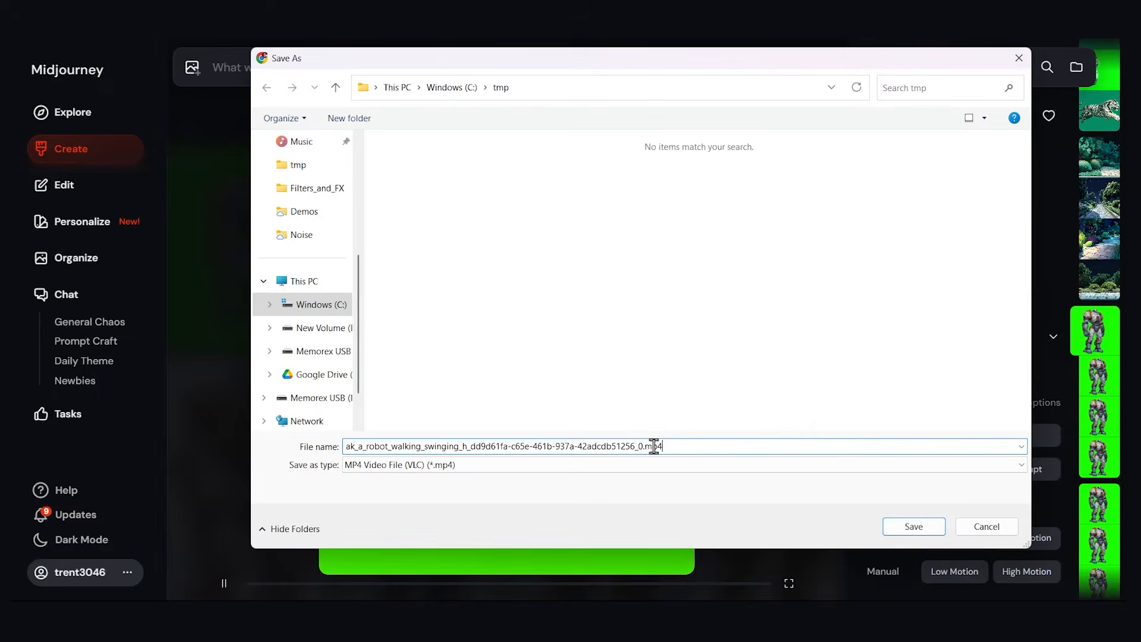
{"action": "left_click_drag", "start_coordinate": [645, 446], "coordinate": [293, 433]}
{"action": "type", "text": "R"}
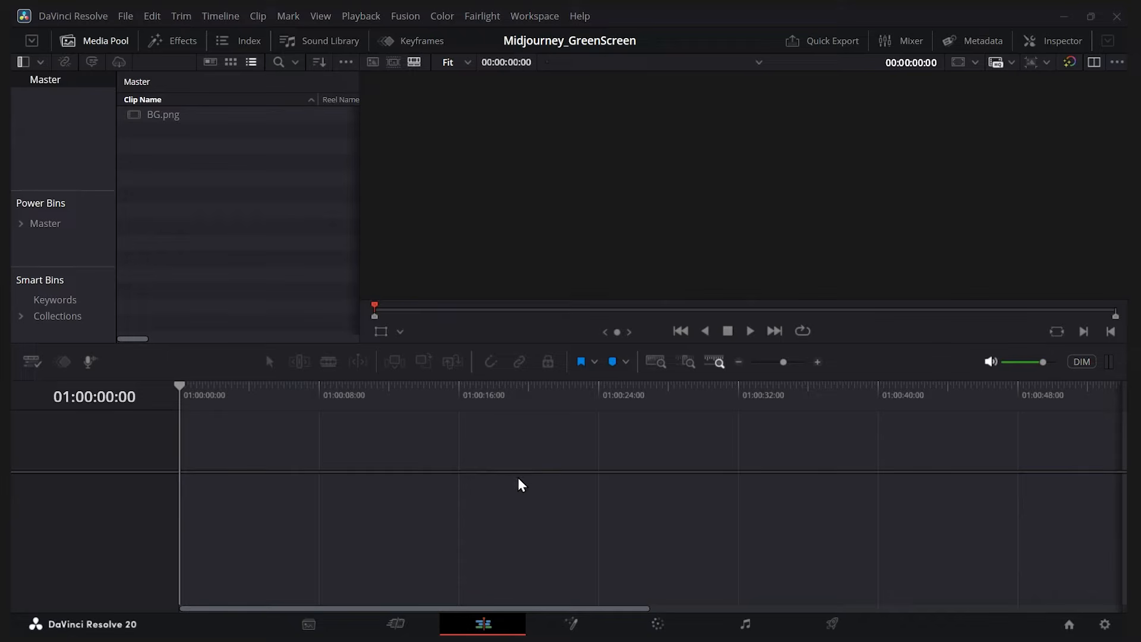
Switch to DaVinci Resolve and import Robot_Video.mp4 from the tmp folder into the Master bin
{"action": "left_click", "coordinate": [112, 46]}
{"action": "left_click", "coordinate": [112, 47]}
{"action": "right_click", "coordinate": [219, 171]}
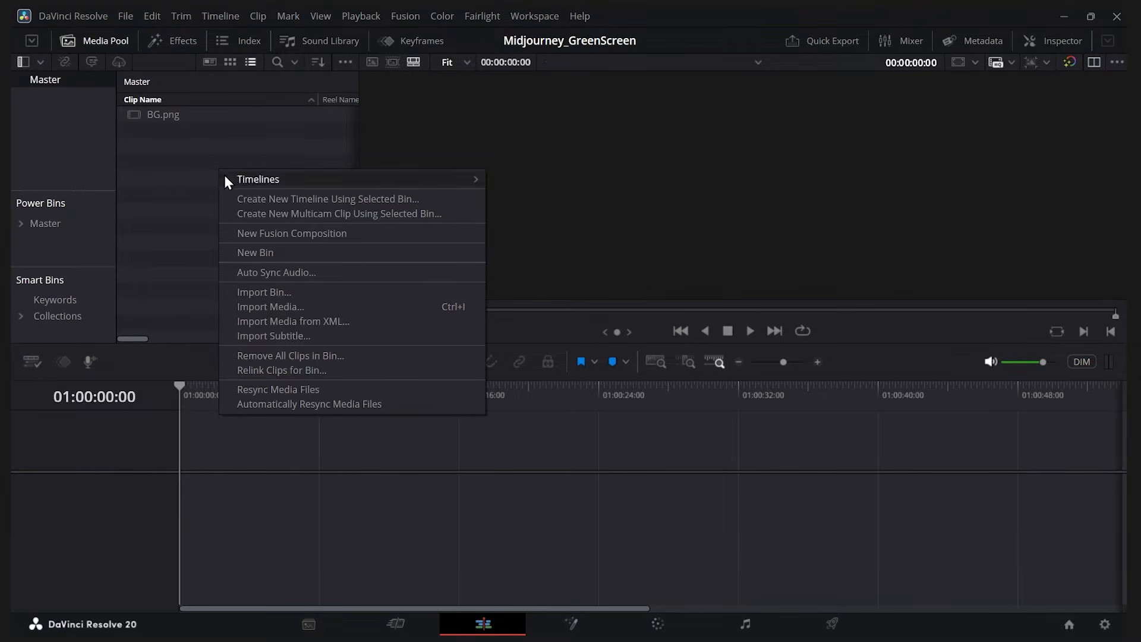
{"action": "left_click", "coordinate": [308, 311]}
{"action": "left_click", "coordinate": [521, 193]}
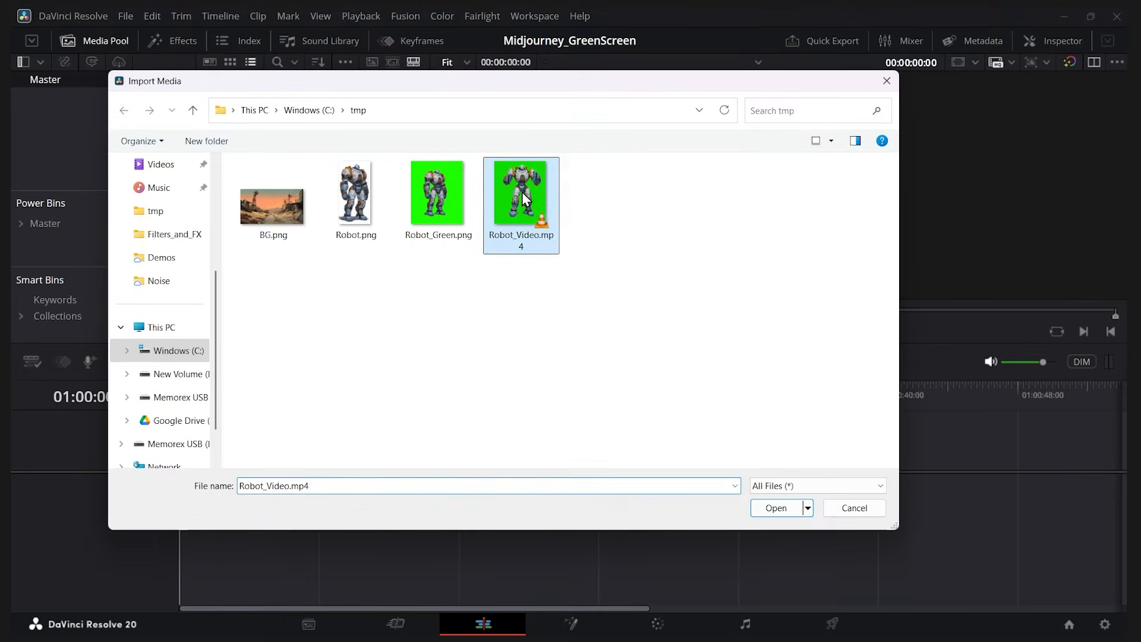
{"action": "left_click", "coordinate": [776, 508]}
Place BG.png on the timeline with Robot_Video.mp4 aligned on the video track above it, and play the result
{"action": "left_click", "coordinate": [173, 119]}
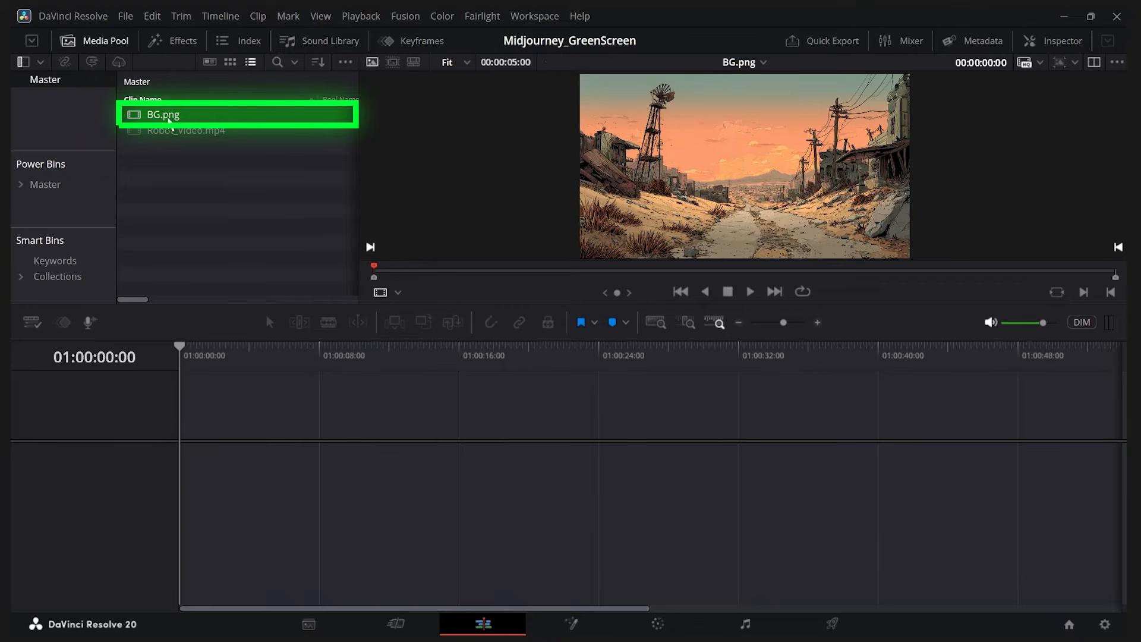
{"action": "left_click_drag", "start_coordinate": [173, 118], "coordinate": [450, 465]}
{"action": "left_click", "coordinate": [467, 351]}
{"action": "left_click_drag", "start_coordinate": [194, 132], "coordinate": [450, 421]}
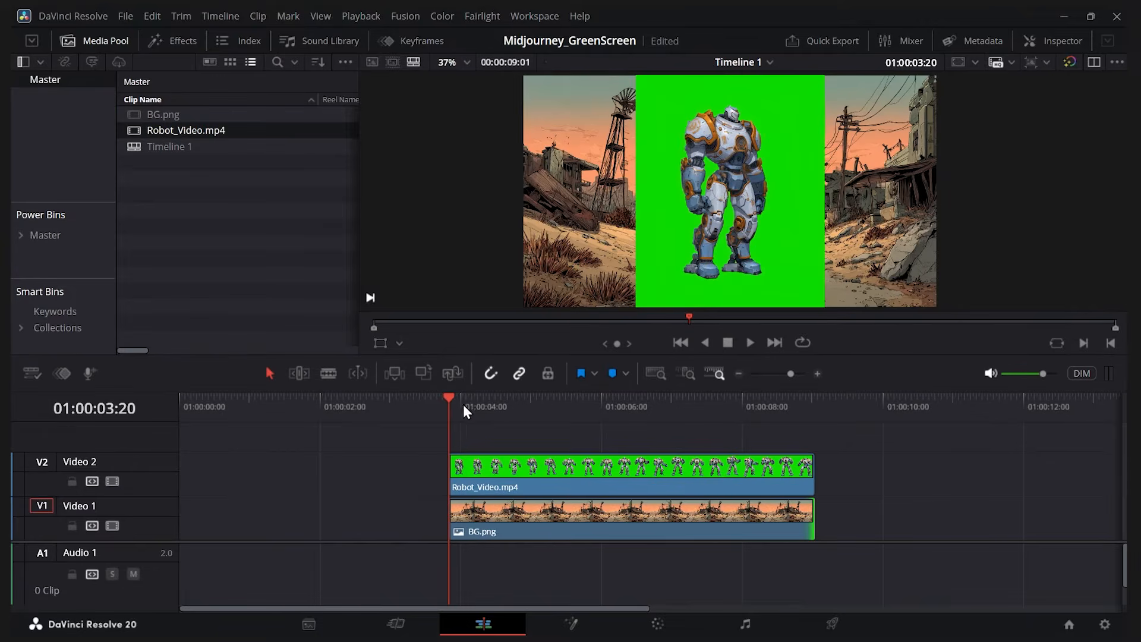
{"action": "key", "text": "space"}
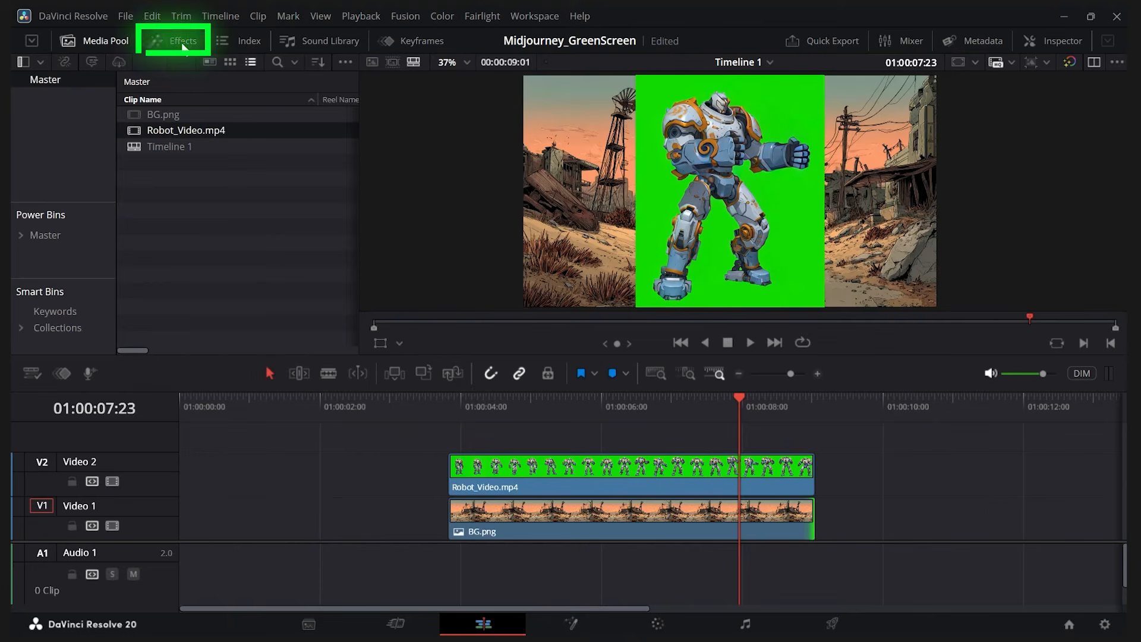
Find the 3D Keyer among the Open FX effects and apply it to the Robot_Video.mp4 clip
{"action": "left_click", "coordinate": [183, 47]}
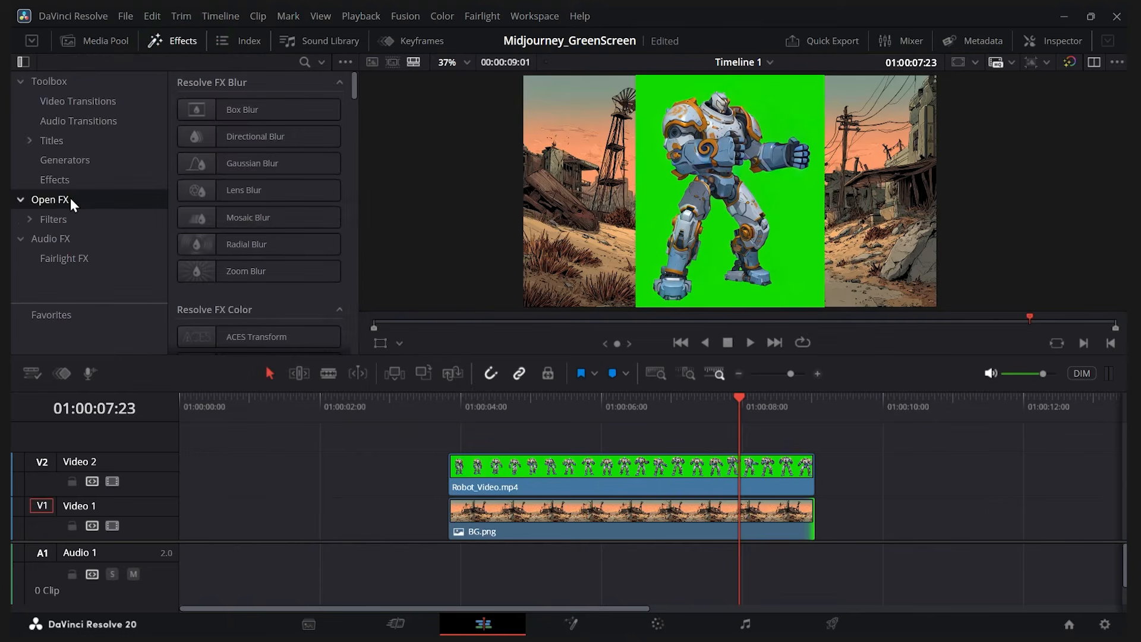
{"action": "left_click", "coordinate": [79, 202]}
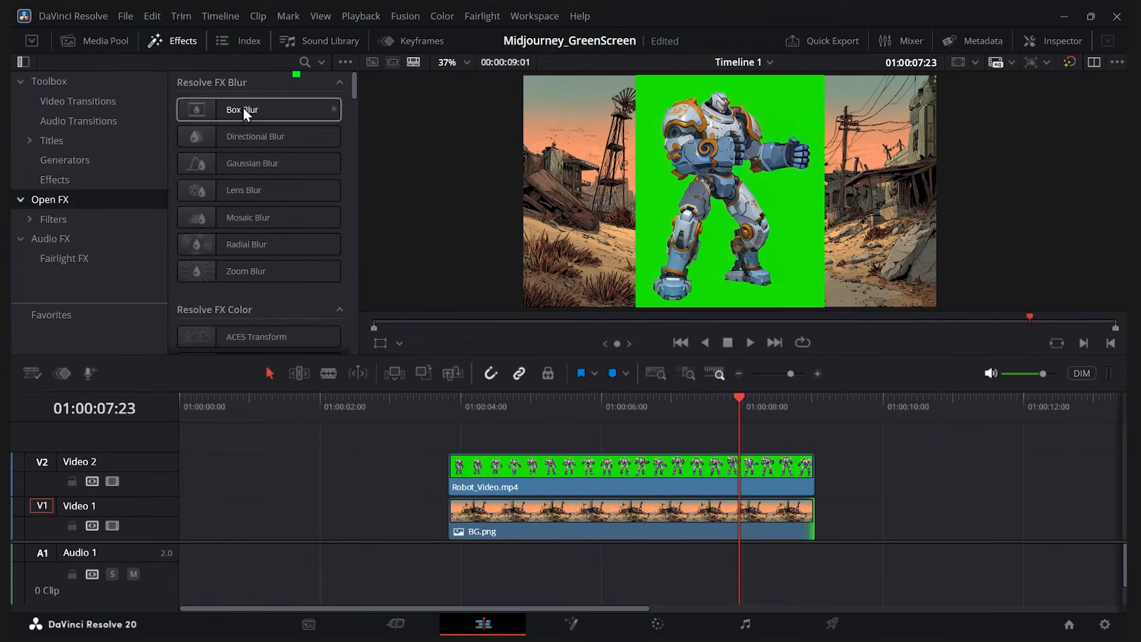
{"action": "left_click", "coordinate": [305, 63]}
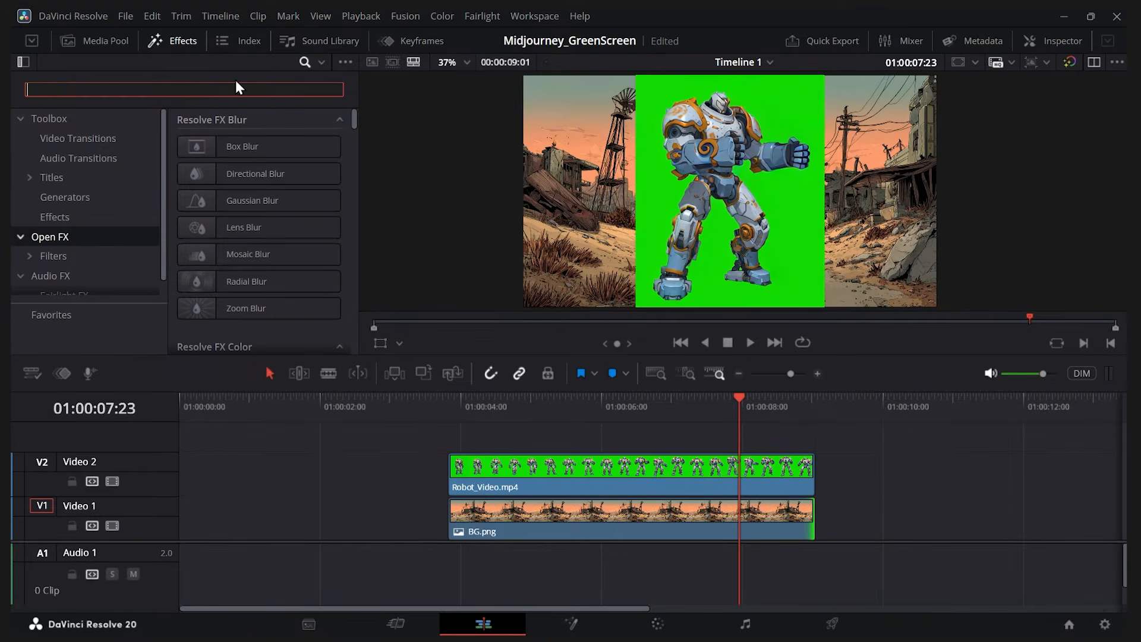
{"action": "type", "text": "3d"}
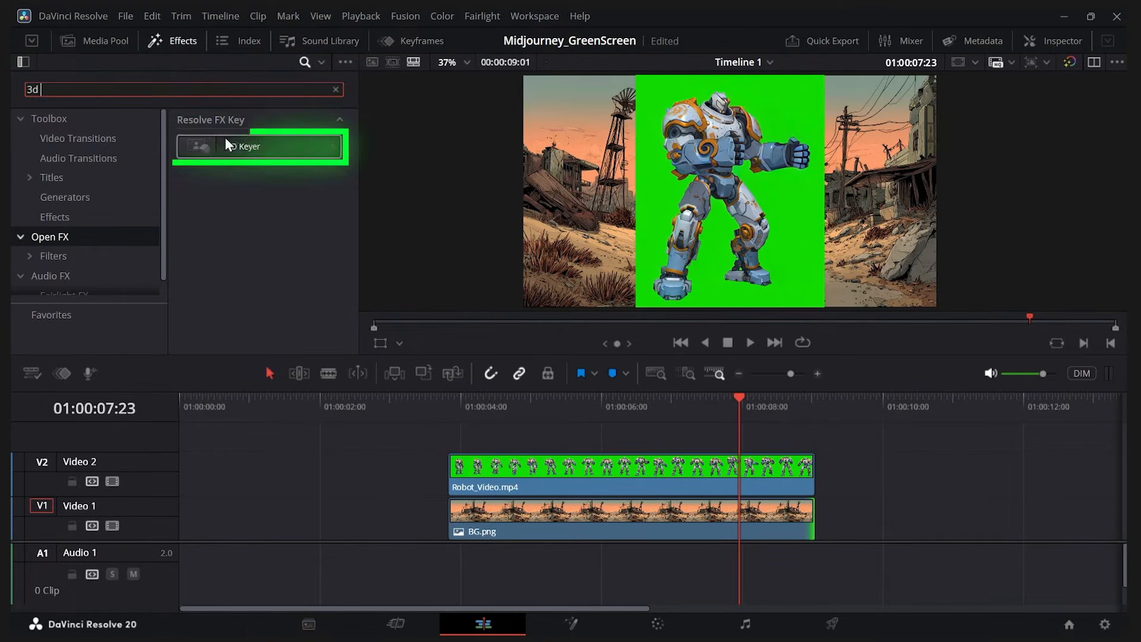
{"action": "left_click_drag", "start_coordinate": [237, 147], "coordinate": [542, 468]}
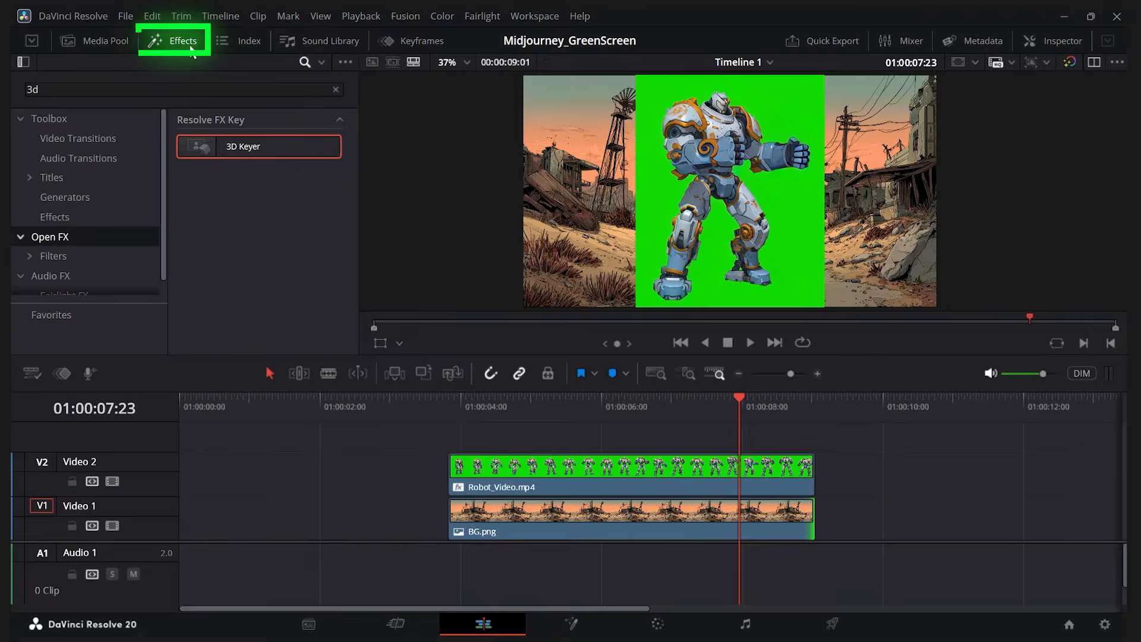
{"action": "left_click", "coordinate": [189, 42]}
Display the robot clip's 3D Keyer settings and switch the viewer to the Open FX Overlay
{"action": "left_click", "coordinate": [637, 472]}
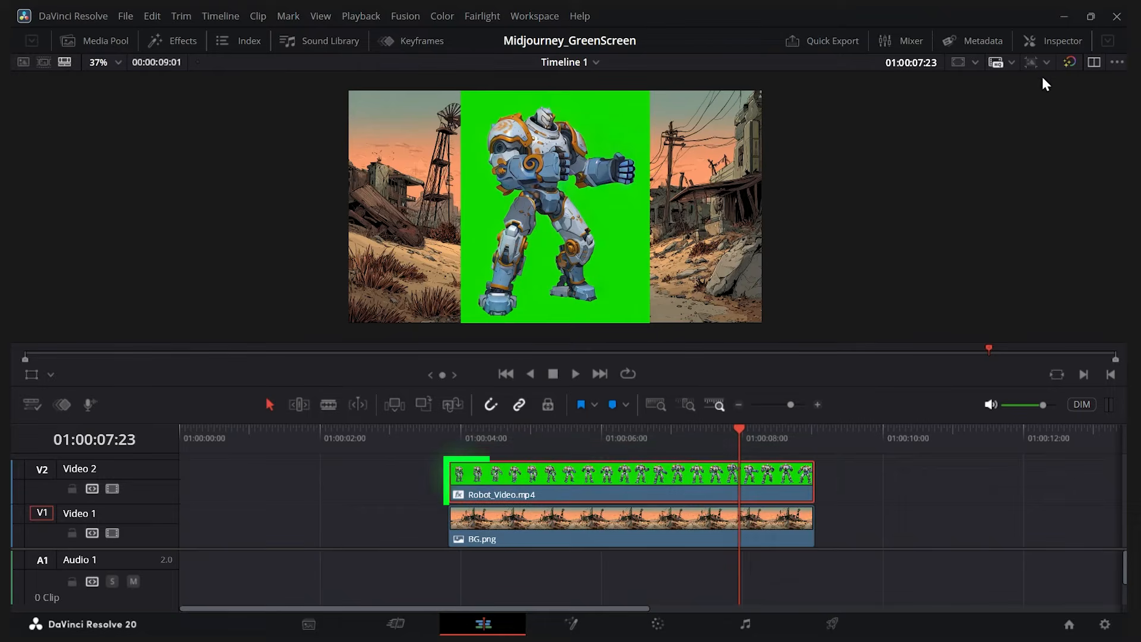
{"action": "left_click", "coordinate": [1063, 42]}
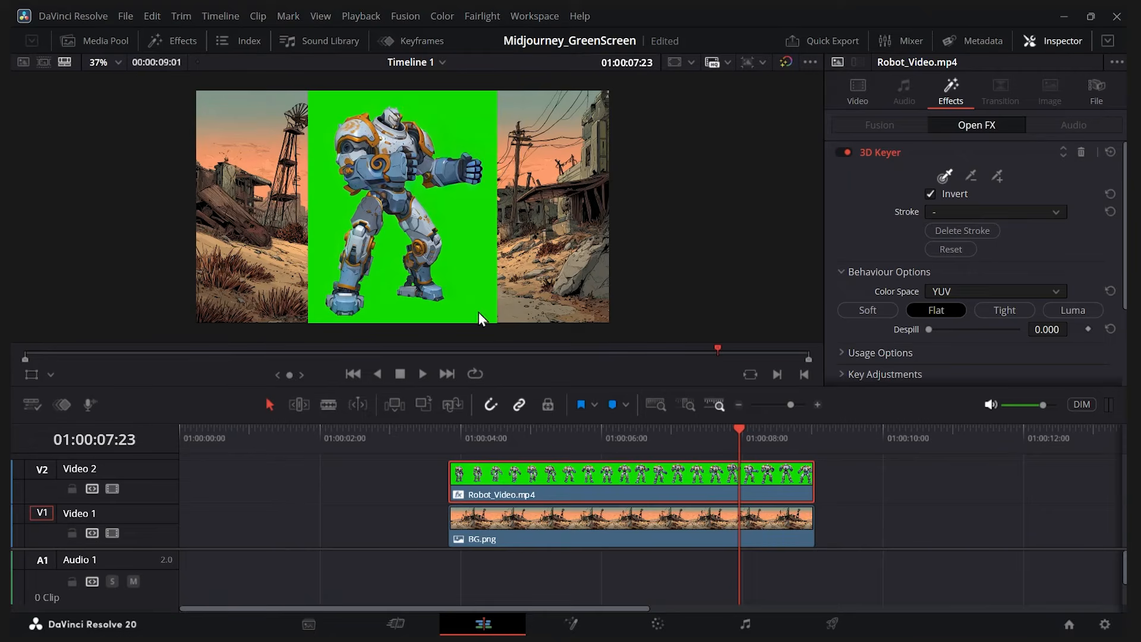
{"action": "left_click", "coordinate": [51, 375]}
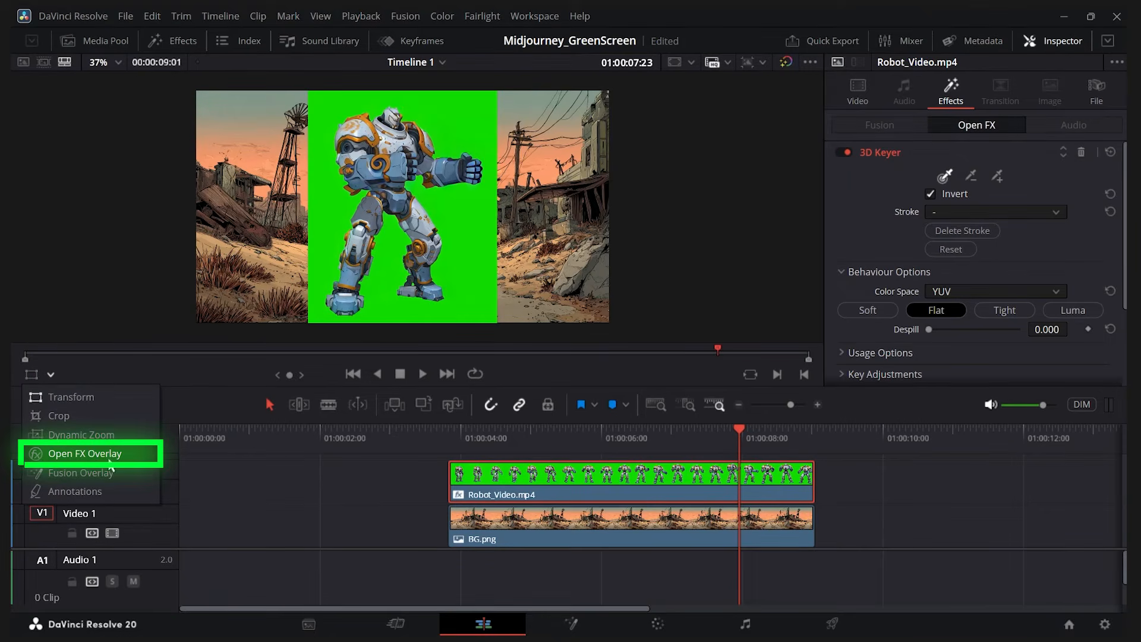
{"action": "left_click", "coordinate": [83, 453]}
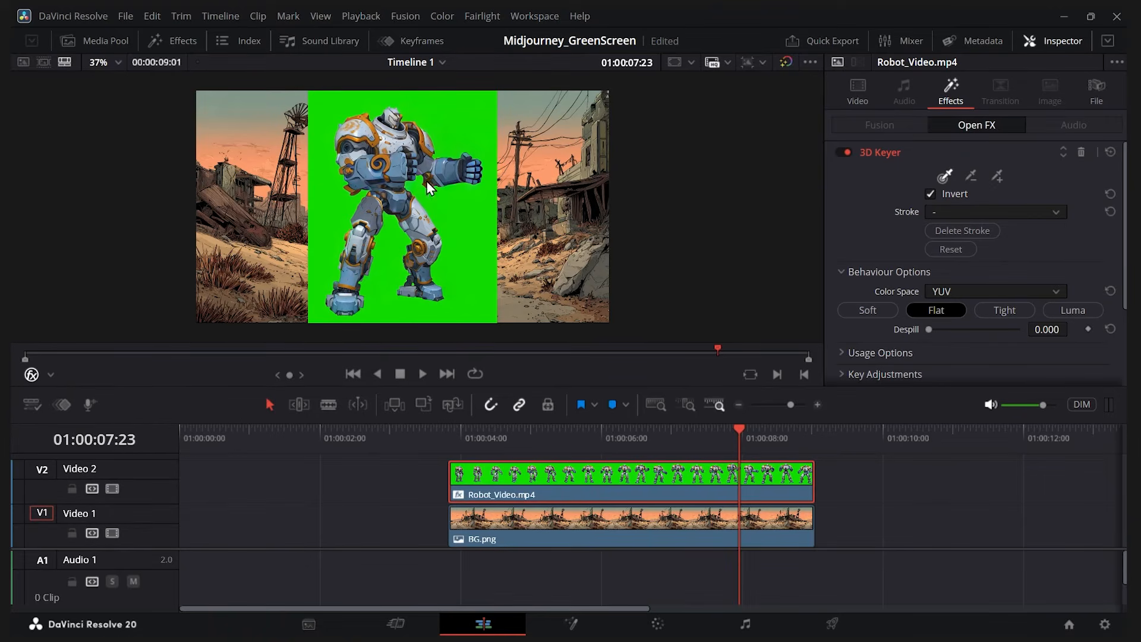
Key out the green with a short stroke on the background beside the robot's head, and play back the composite
{"action": "scroll", "coordinate": [629, 188], "scroll_direction": "up", "scroll_amount": 2}
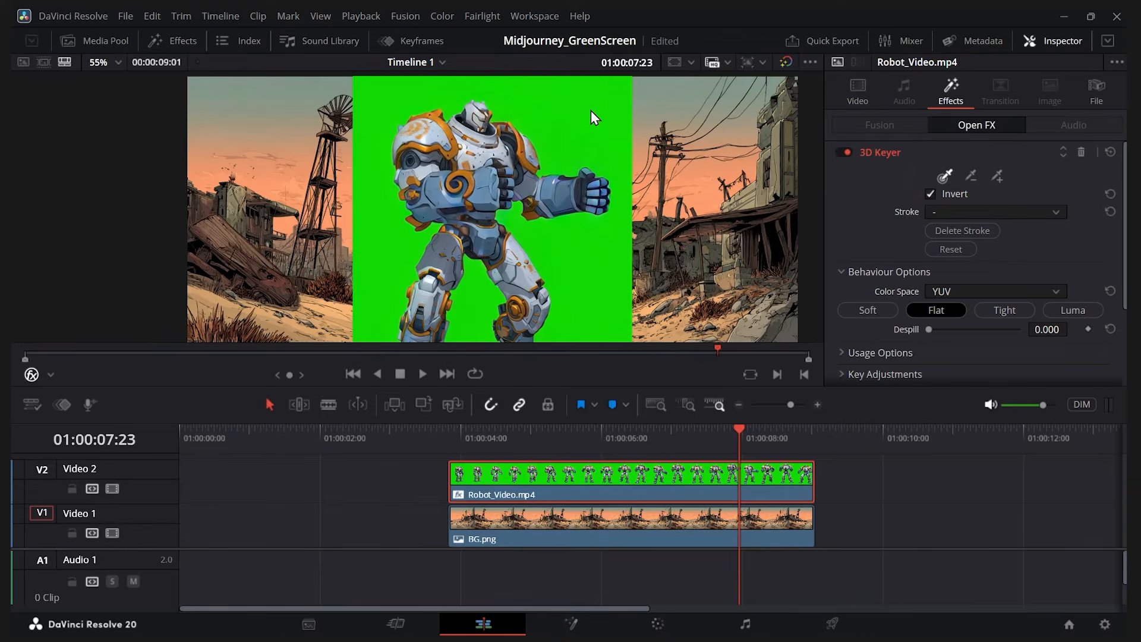
{"action": "left_click_drag", "start_coordinate": [591, 110], "coordinate": [584, 122]}
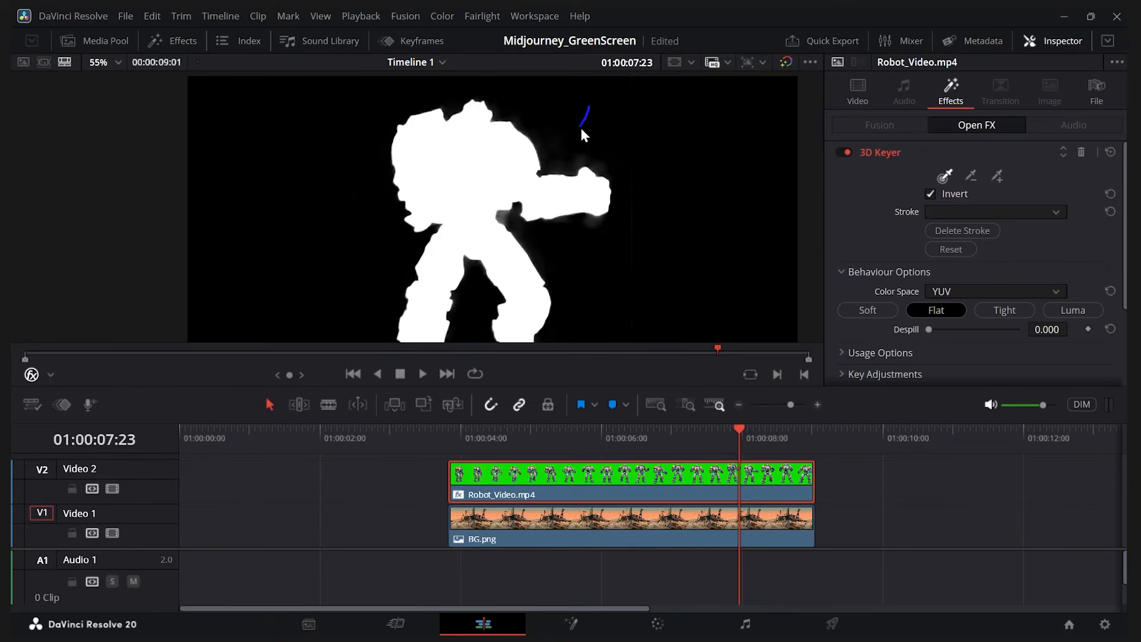
{"action": "scroll", "coordinate": [524, 202], "scroll_direction": "down", "scroll_amount": 1}
{"action": "left_click", "coordinate": [544, 426]}
{"action": "key", "text": "space"}
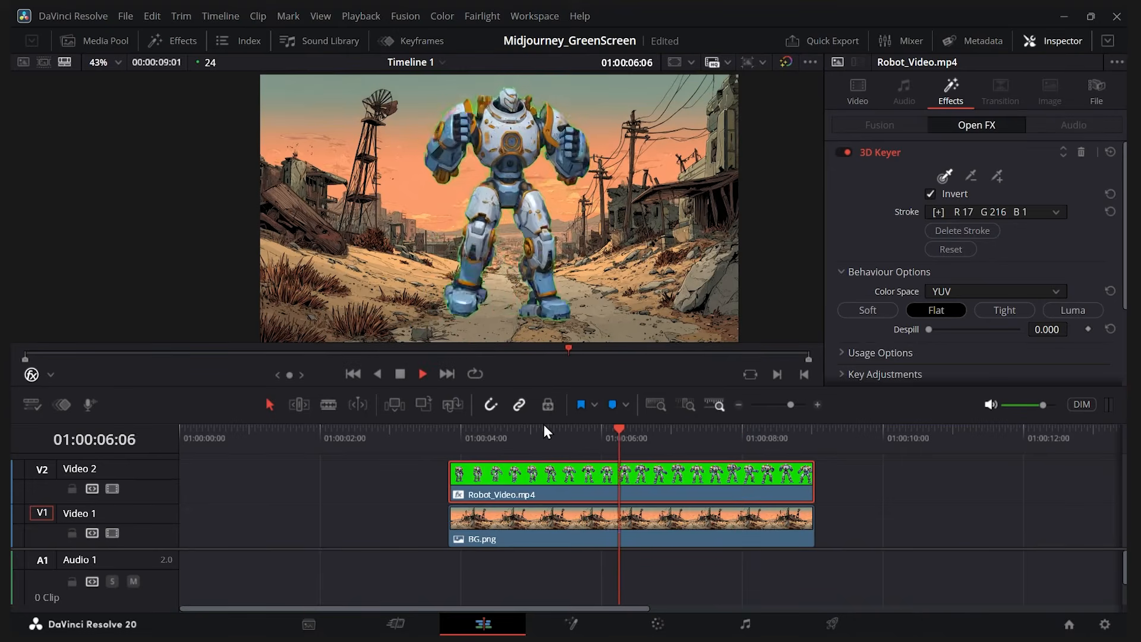
{"action": "key", "text": "space"}
Set the 3D Keyer's Despill to 1.000 to remove the green edges, and play back the keyed clip
{"action": "scroll", "coordinate": [511, 143], "scroll_direction": "up", "scroll_amount": 2}
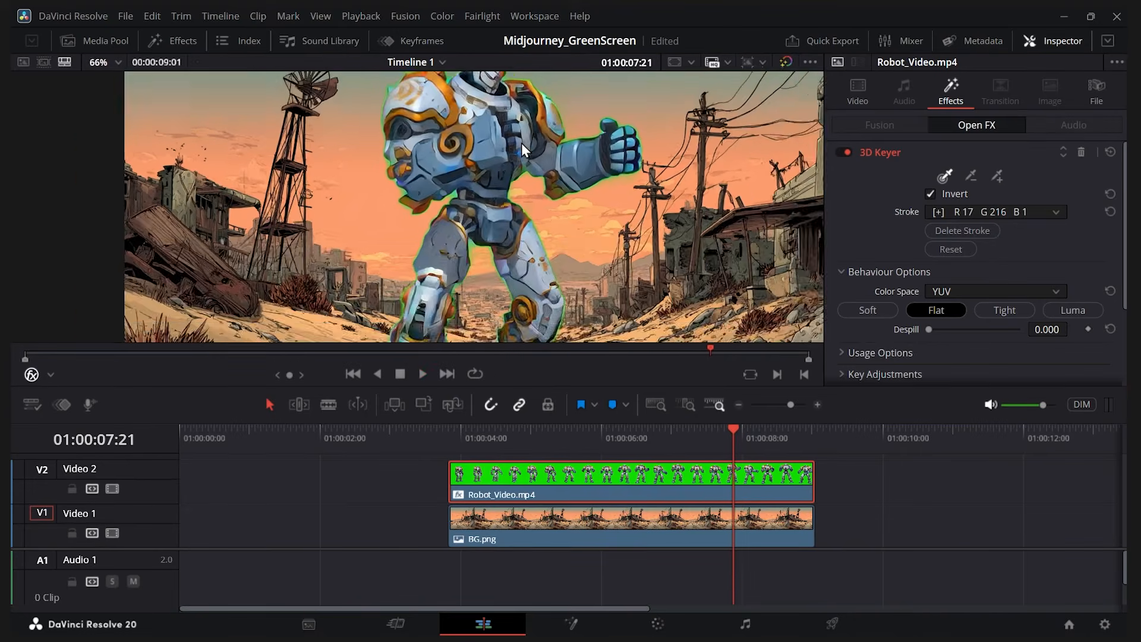
{"action": "scroll", "coordinate": [522, 148], "scroll_direction": "up", "scroll_amount": 1}
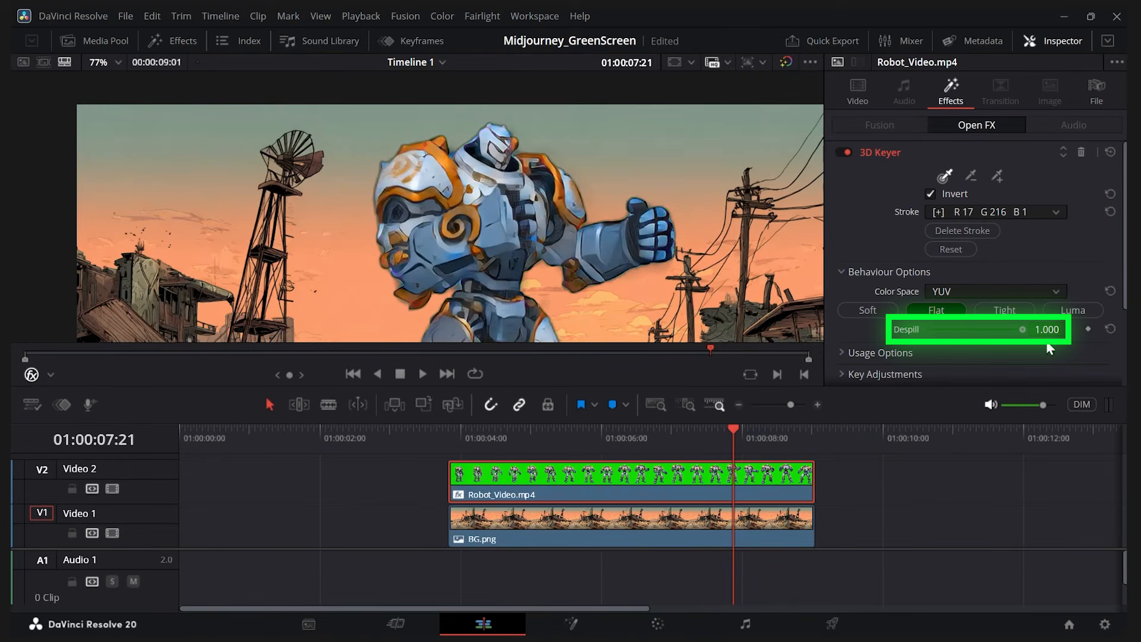
{"action": "scroll", "coordinate": [561, 226], "scroll_direction": "down", "scroll_amount": 6}
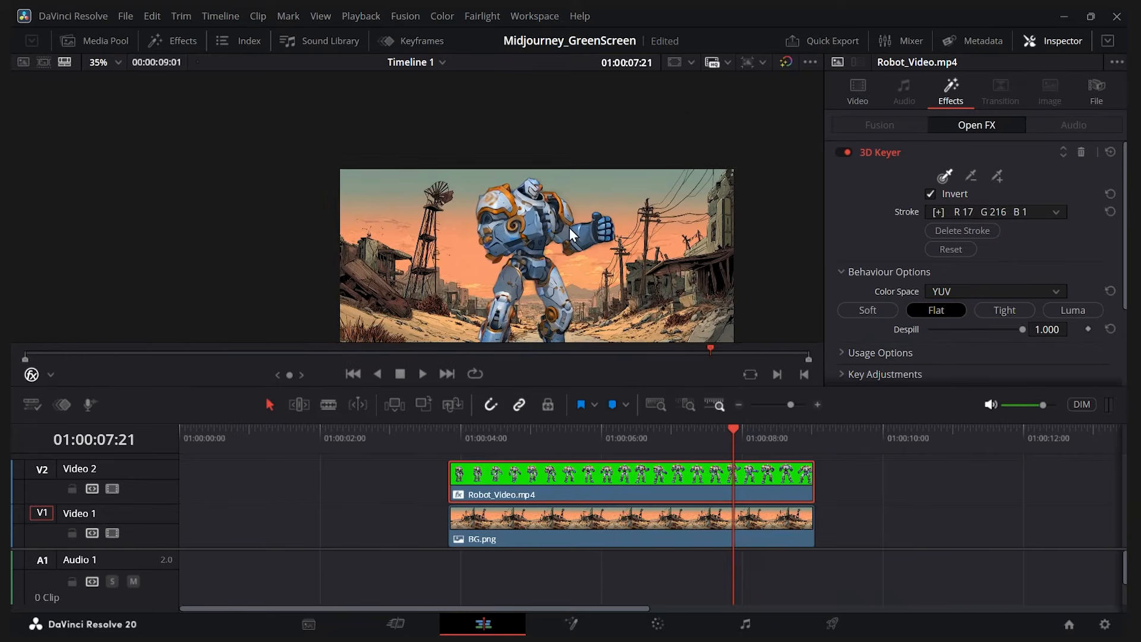
{"action": "left_click_drag", "start_coordinate": [594, 194], "coordinate": [590, 184]}
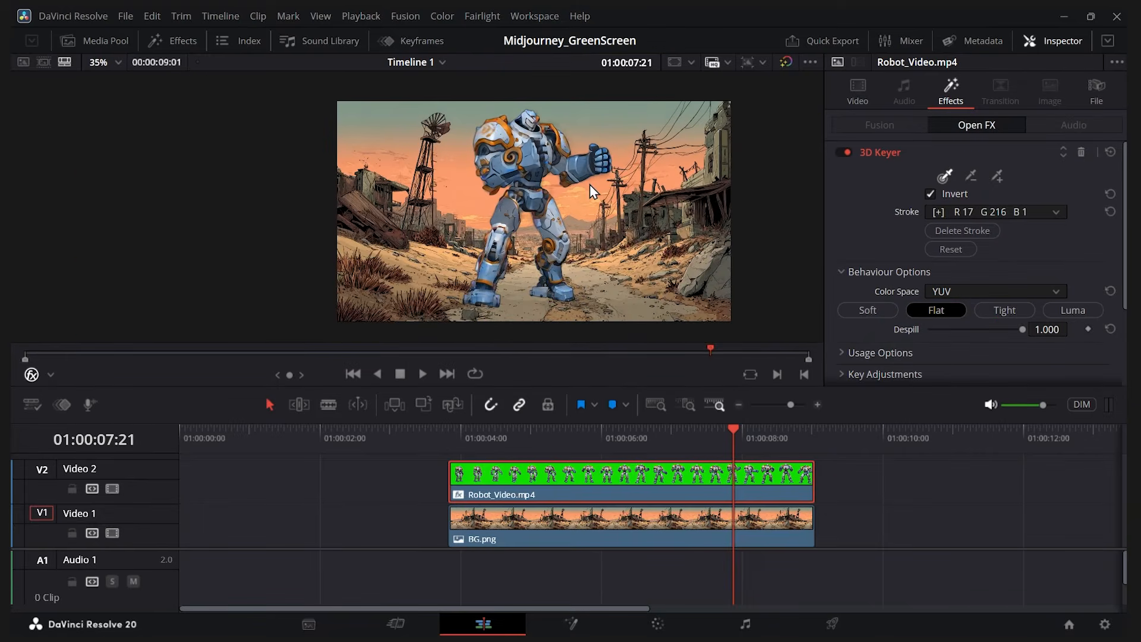
{"action": "left_click", "coordinate": [463, 434]}
{"action": "key", "text": "space"}
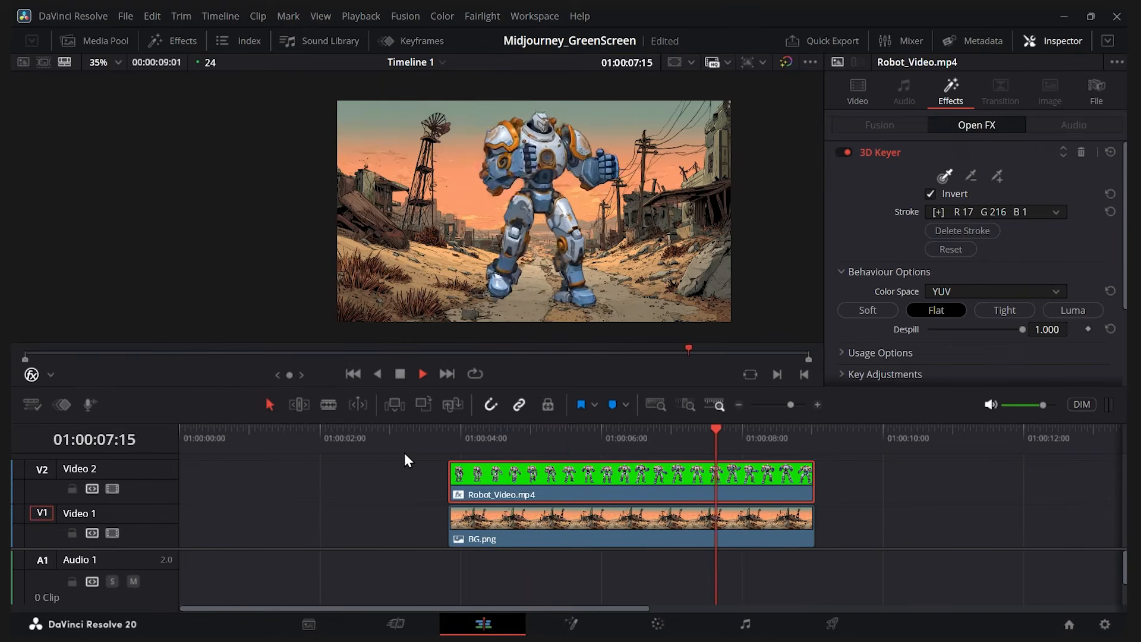
{"action": "key", "text": "space"}
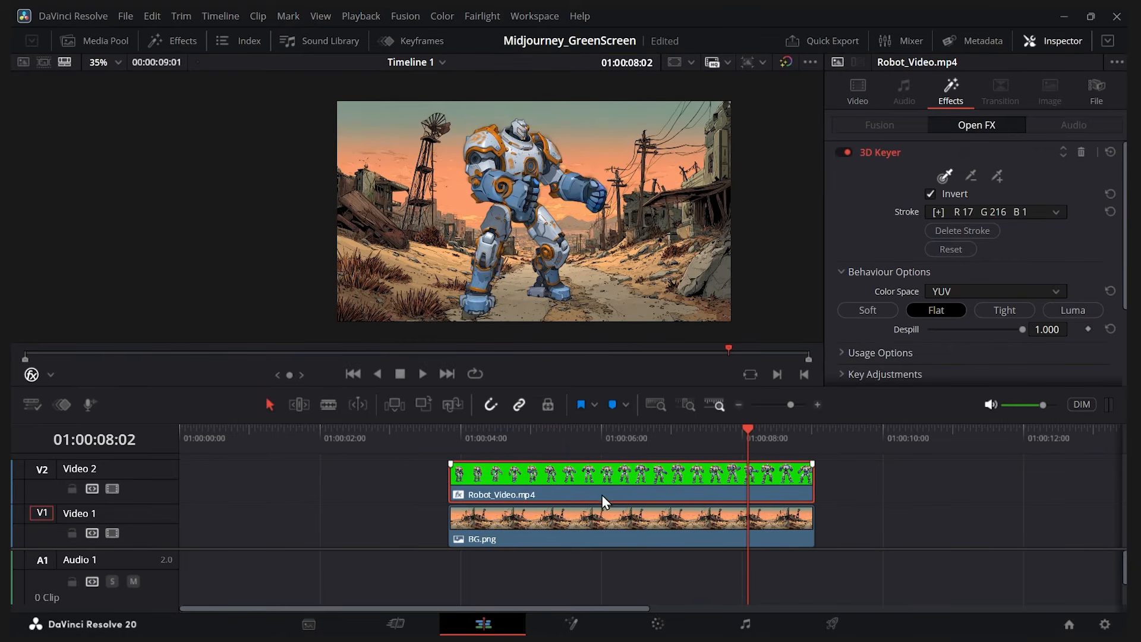
Use the Transform overlay to scale the robot down slightly and move it to the right of the road, and preview it
{"action": "left_click", "coordinate": [51, 375]}
{"action": "left_click", "coordinate": [59, 394]}
{"action": "left_click_drag", "start_coordinate": [624, 101], "coordinate": [593, 113]}
{"action": "left_click_drag", "start_coordinate": [560, 150], "coordinate": [676, 118]}
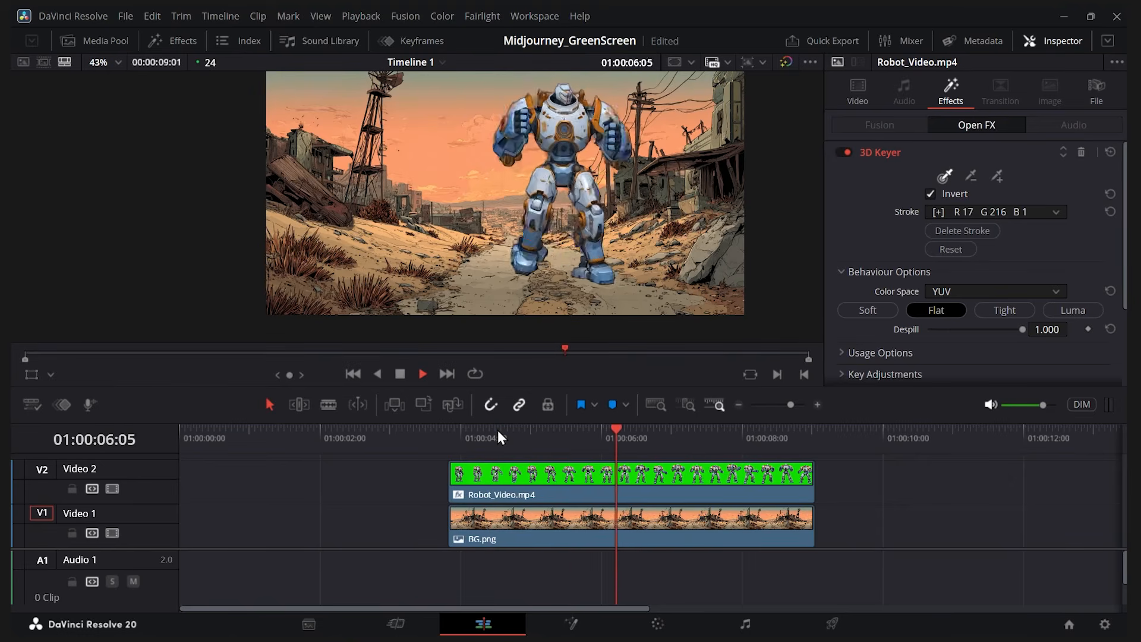
{"action": "key", "text": "space"}
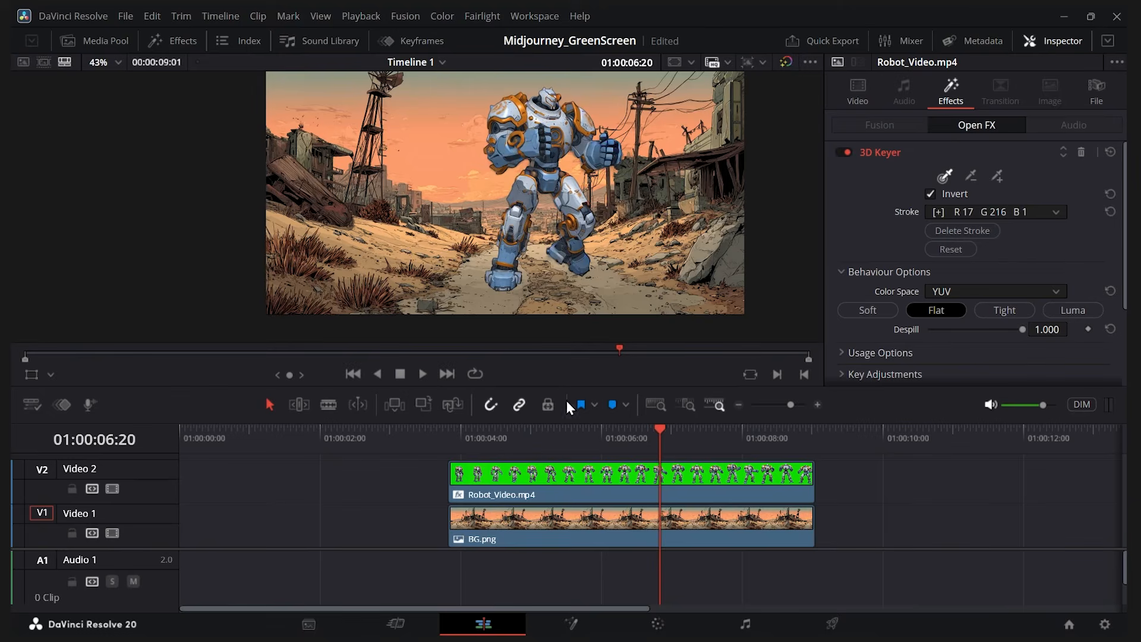
Apply the Film Damage effect to both the robot clip and the BG.png clip, and play back the look
{"action": "left_click", "coordinate": [185, 37]}
{"action": "left_click_drag", "start_coordinate": [228, 226], "coordinate": [568, 498]}
{"action": "left_click_drag", "start_coordinate": [260, 231], "coordinate": [577, 538]}
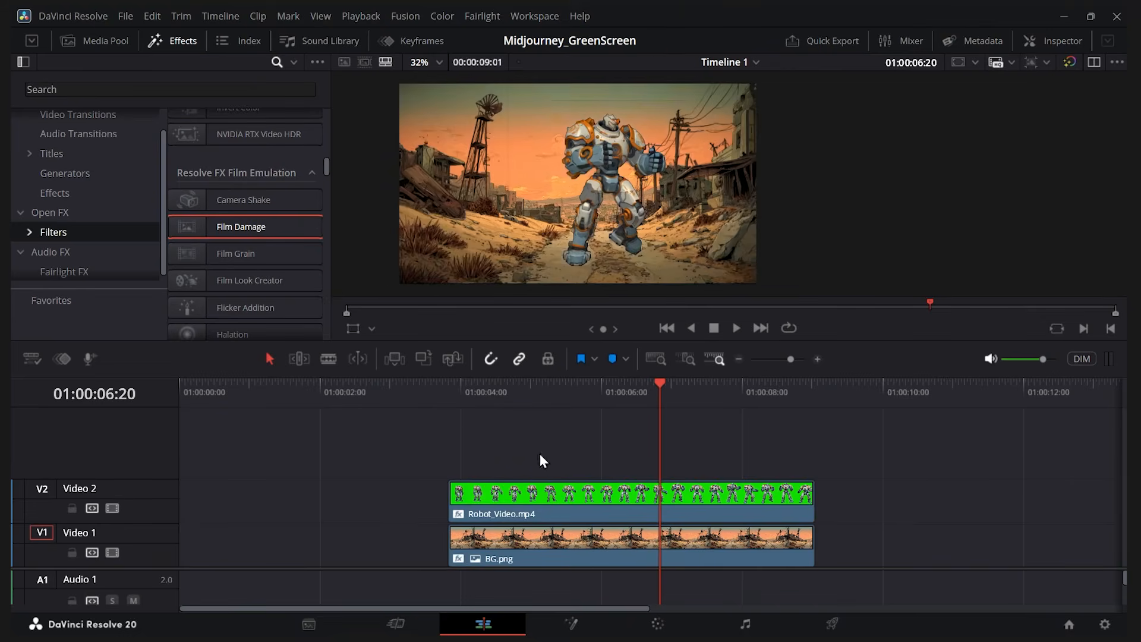
{"action": "left_click", "coordinate": [473, 384]}
{"action": "key", "text": "space"}
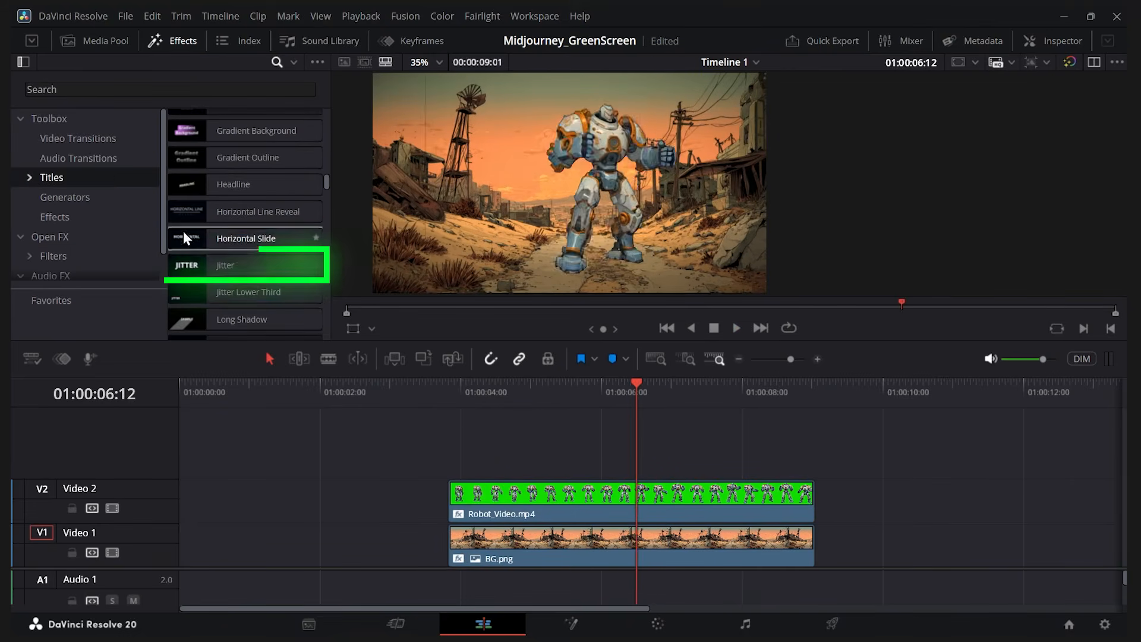
Add a Jitter title on a new track above the robot clip and set its text to "CYBER KILLER" on two lines
{"action": "left_click_drag", "start_coordinate": [192, 255], "coordinate": [469, 455]}
{"action": "left_click", "coordinate": [1054, 45]}
{"action": "left_click_drag", "start_coordinate": [907, 248], "coordinate": [819, 213]}
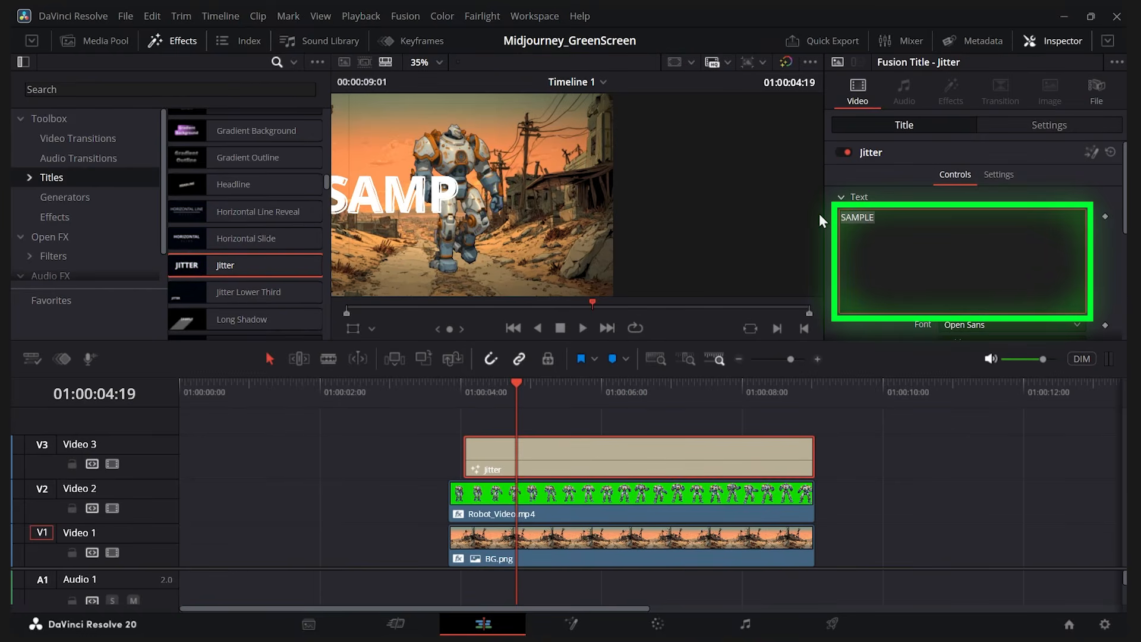
{"action": "type", "text": "CYBER"}
{"action": "key", "text": "Return"}
{"action": "type", "text": "KILLER"}
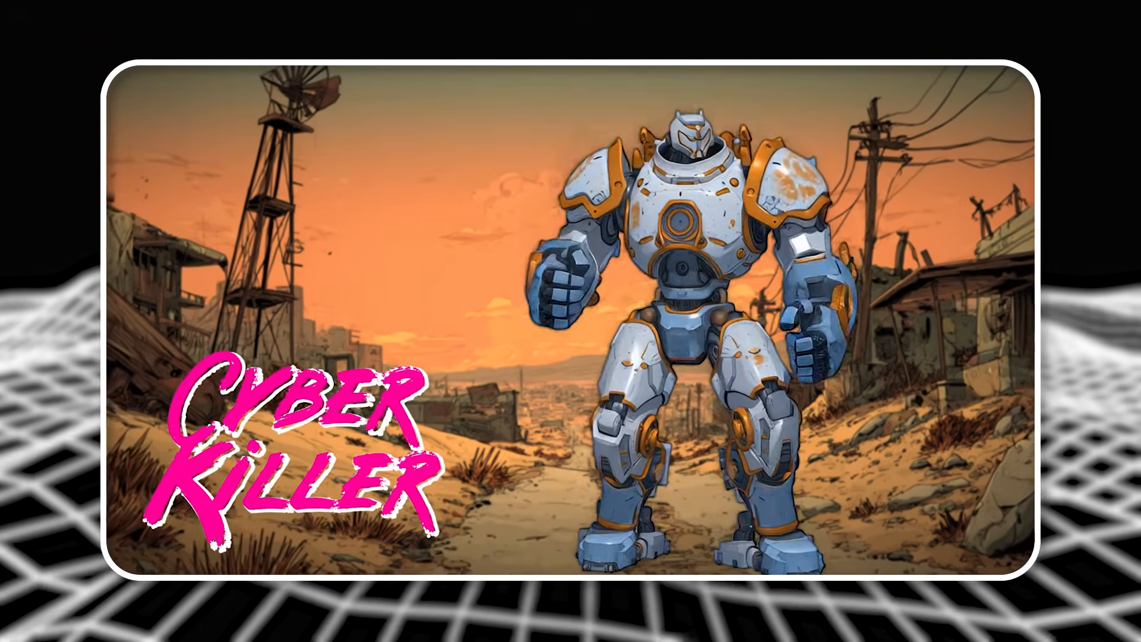